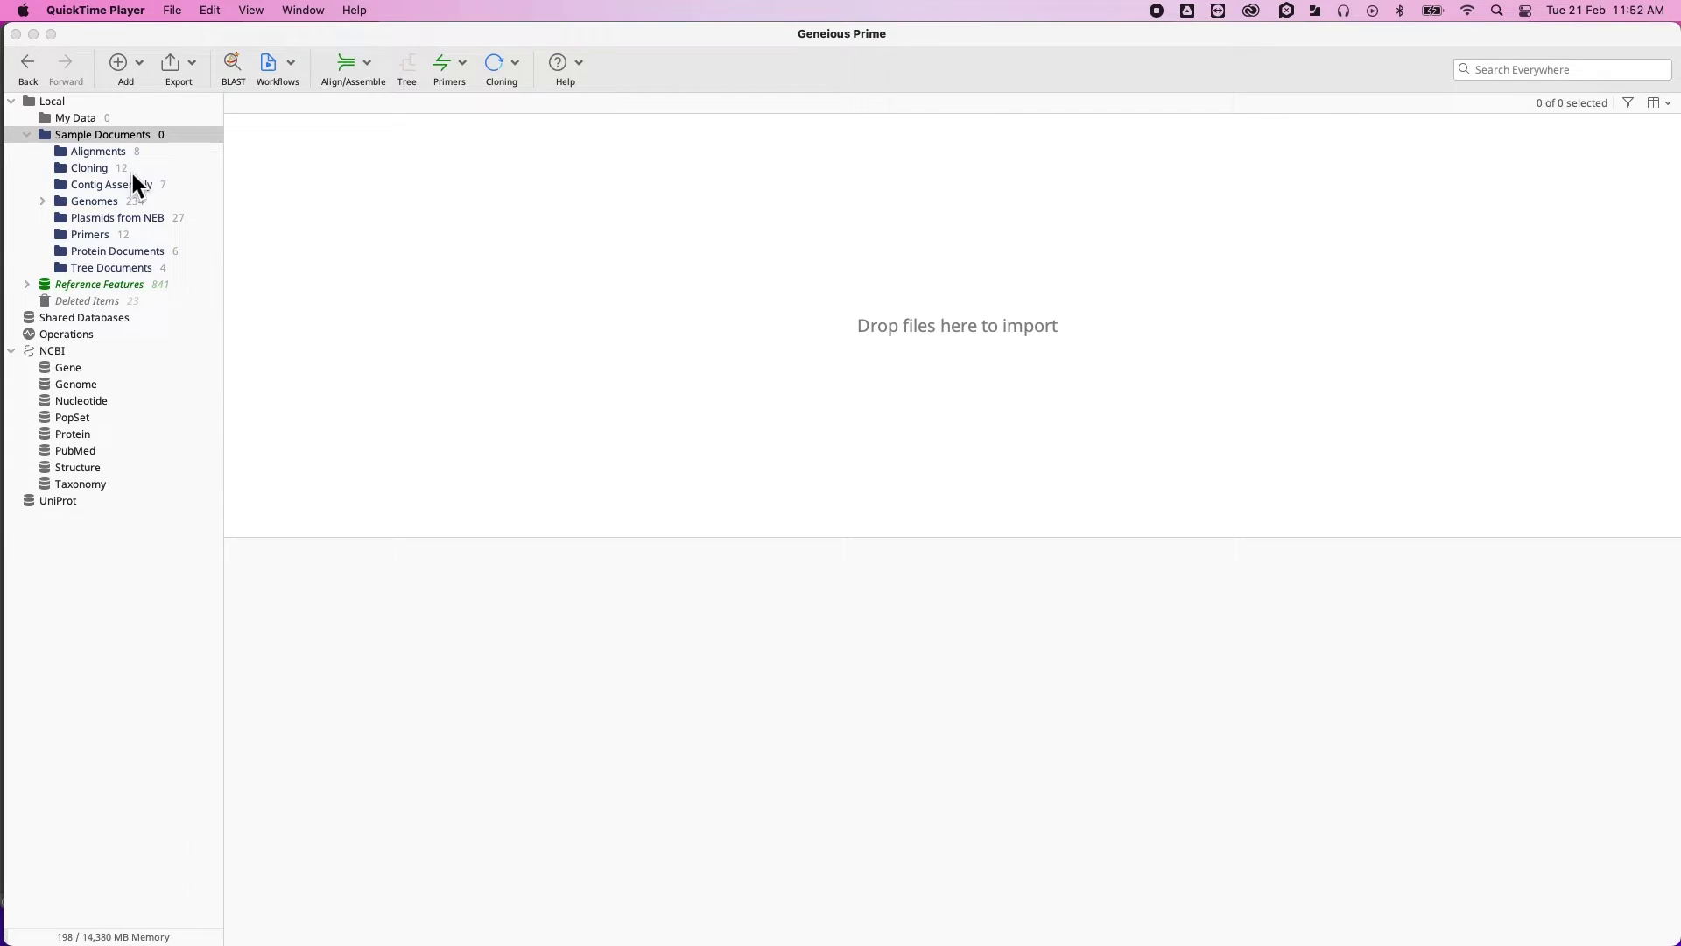
# Step: Open the COXII CDS document from Sample Documents > Alignments in the viewer
pyautogui.click(107, 151)
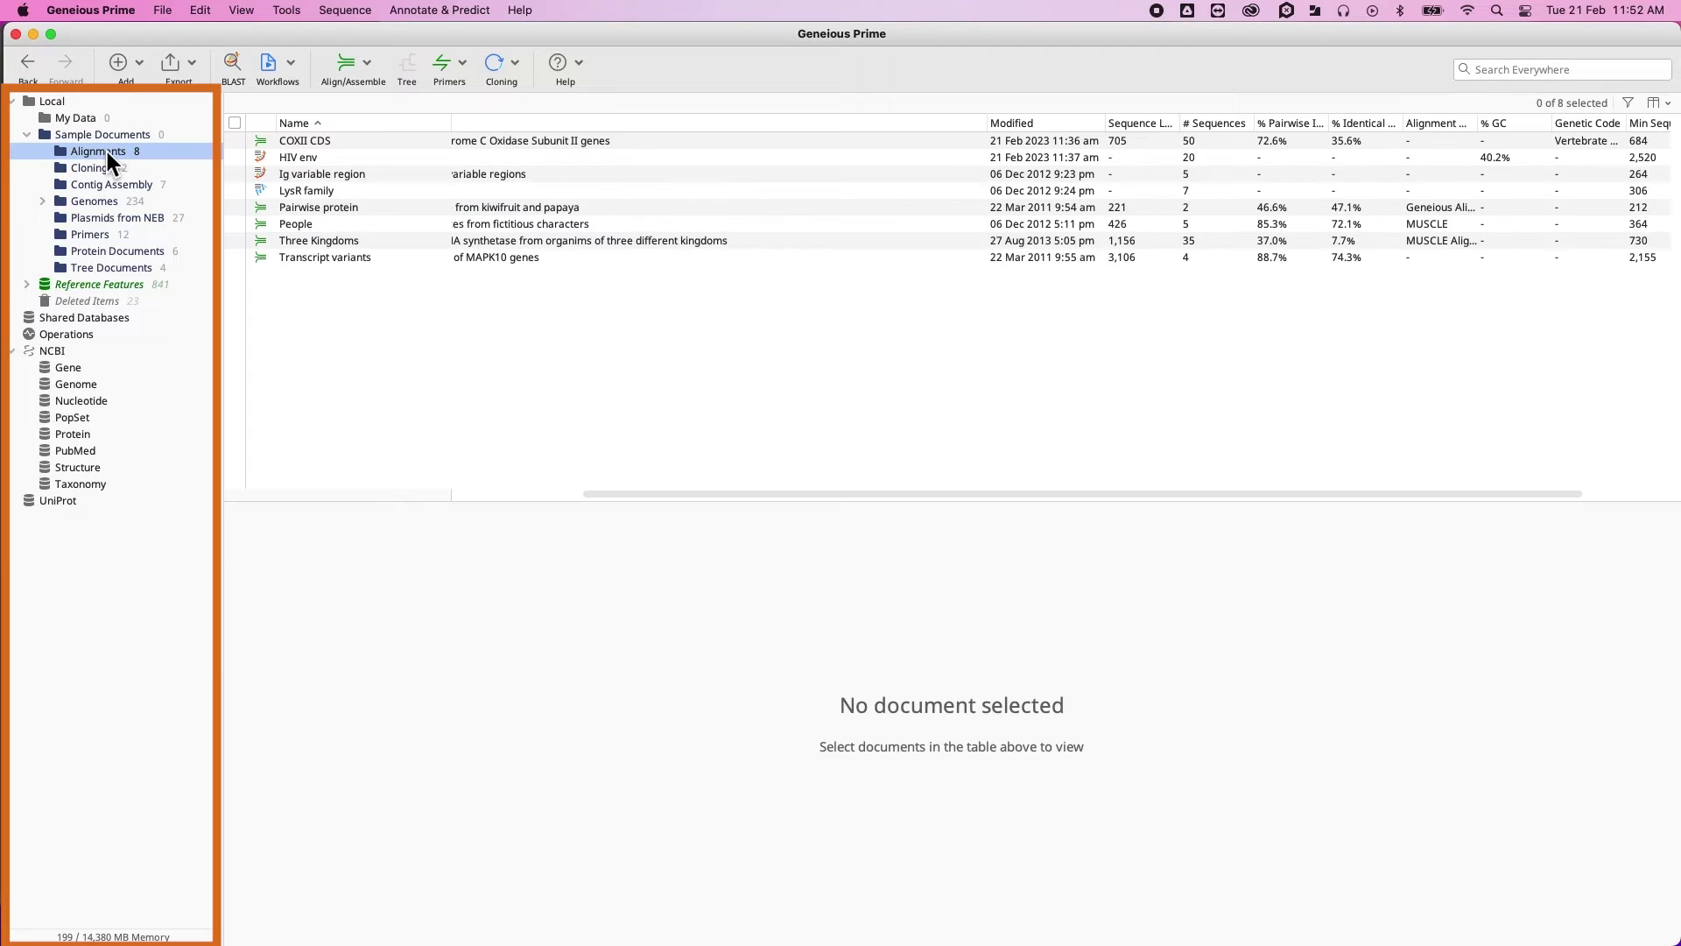
pyautogui.click(299, 143)
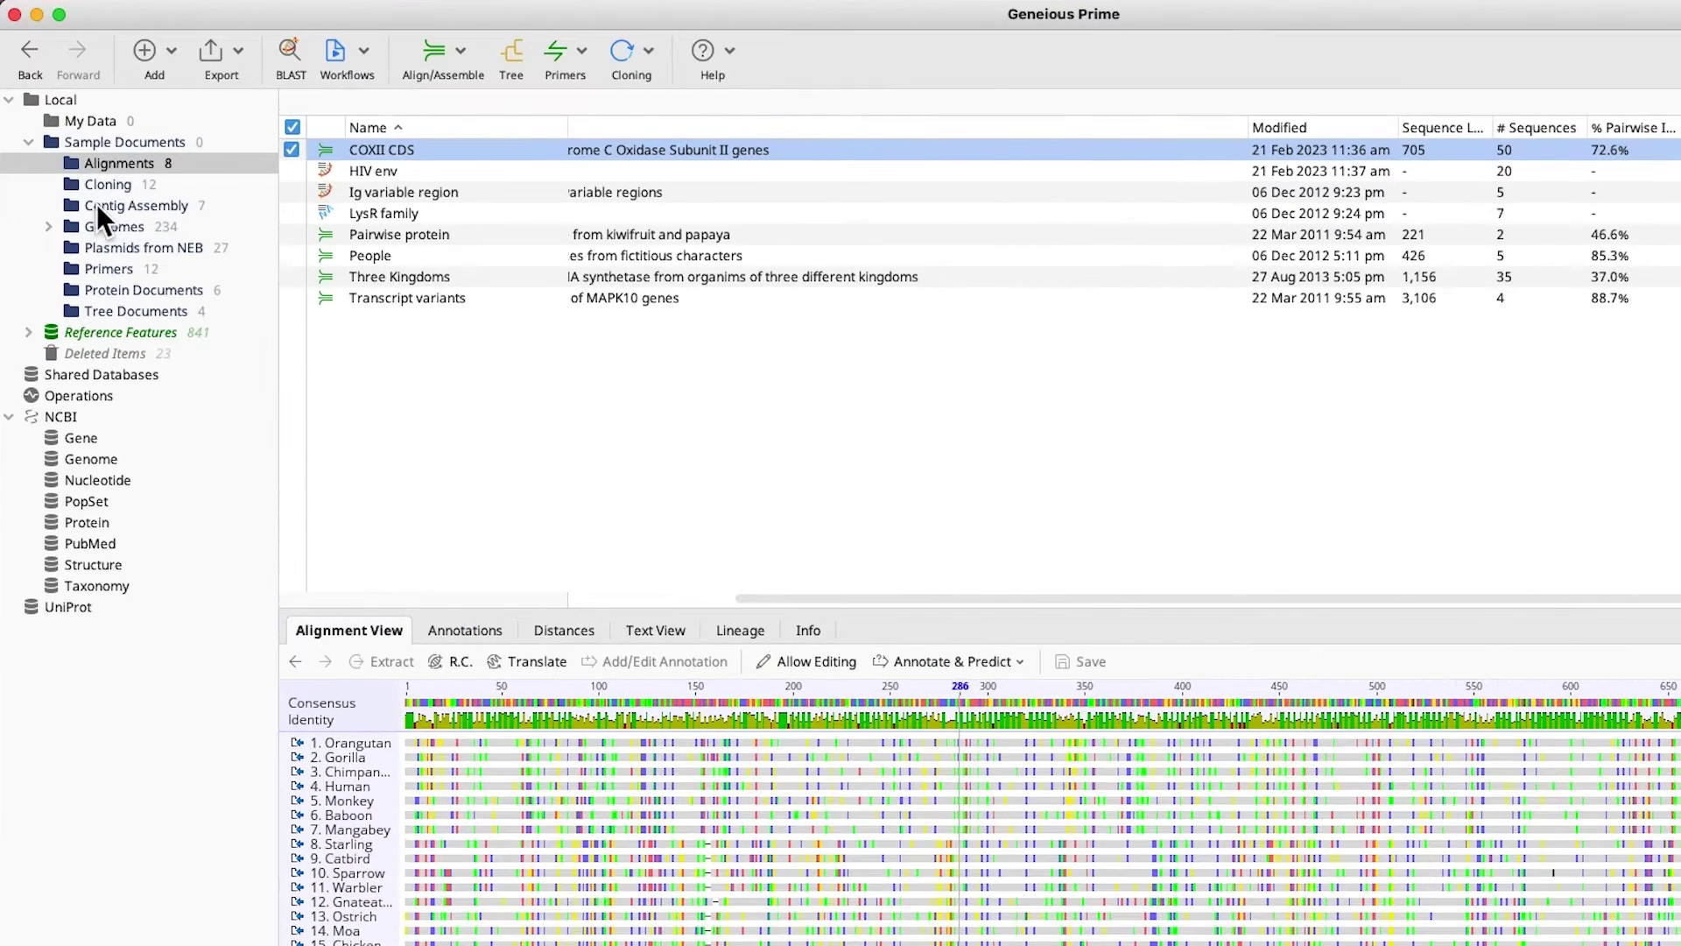
# Step: Browse Contig Assembly, then expand Genomes into Bacteria, Eukaryotes, Human, Plants and Viruses
pyautogui.click(96, 206)
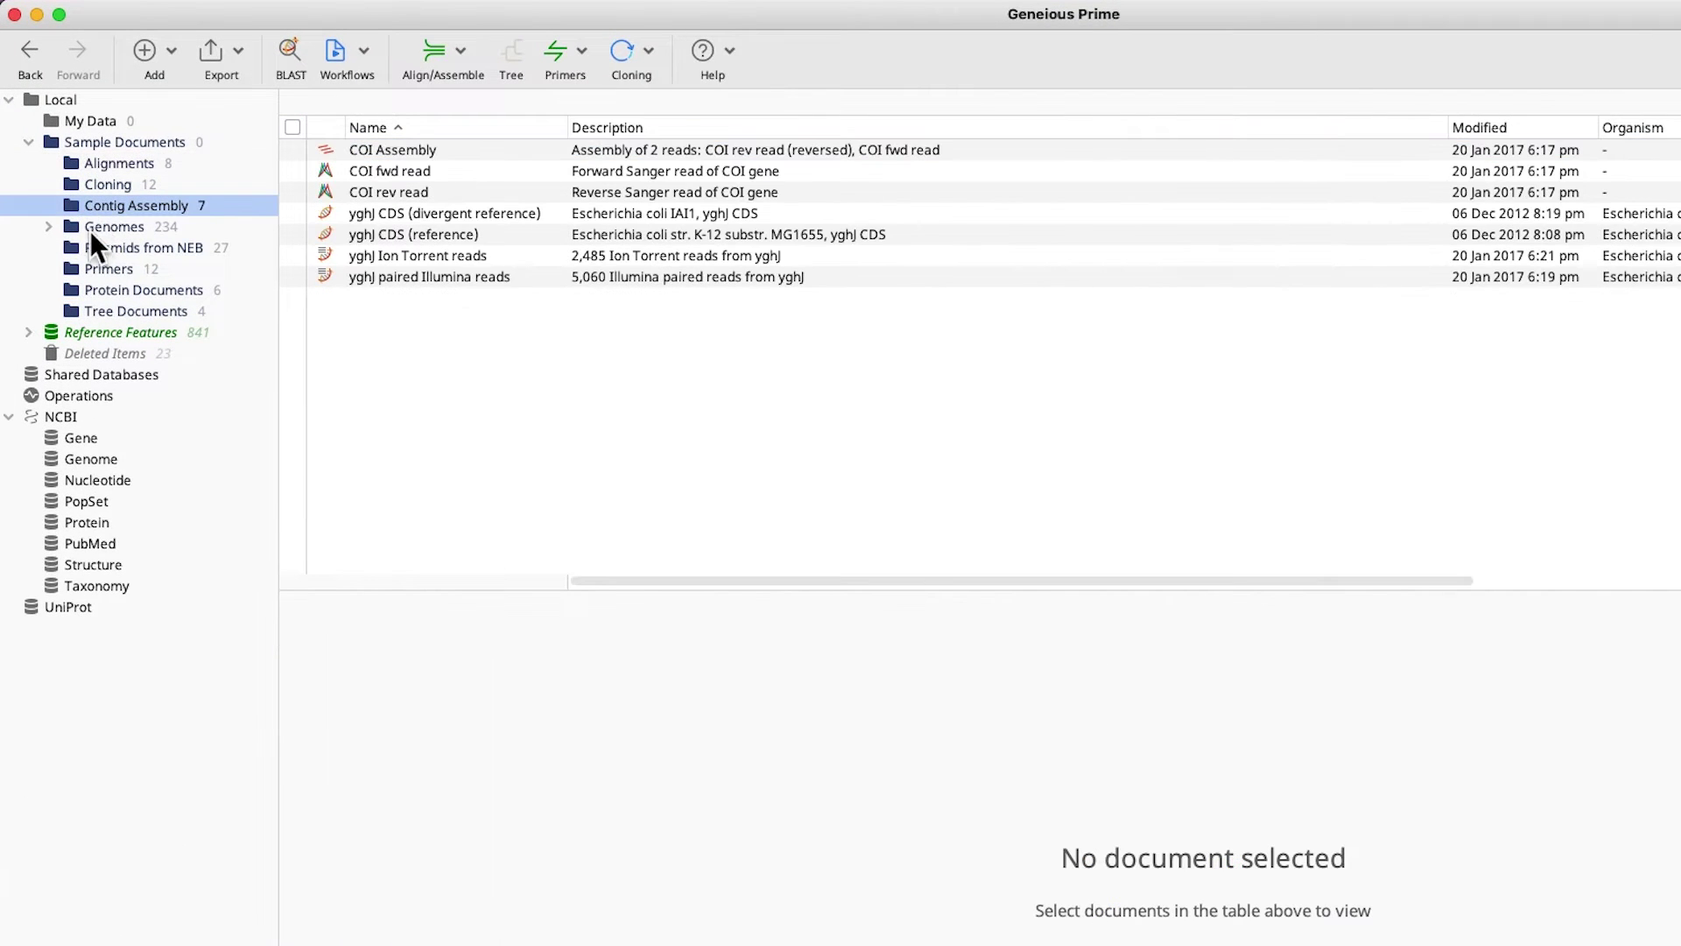
pyautogui.click(91, 227)
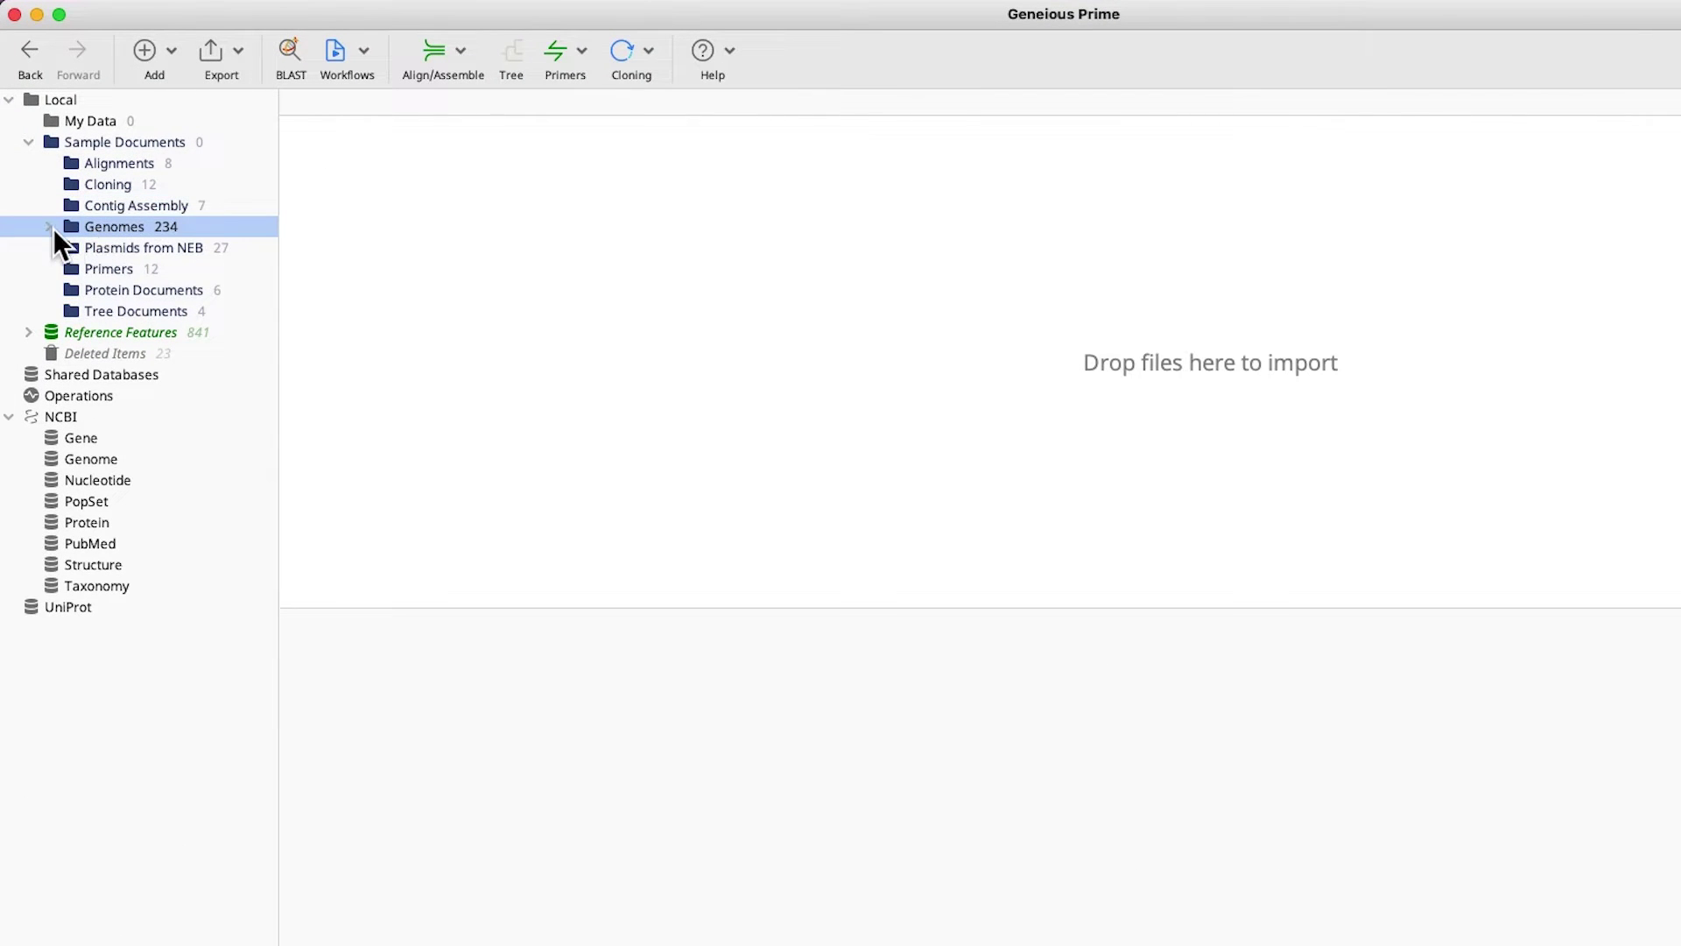
pyautogui.click(55, 228)
pyautogui.click(98, 278)
pyautogui.click(122, 524)
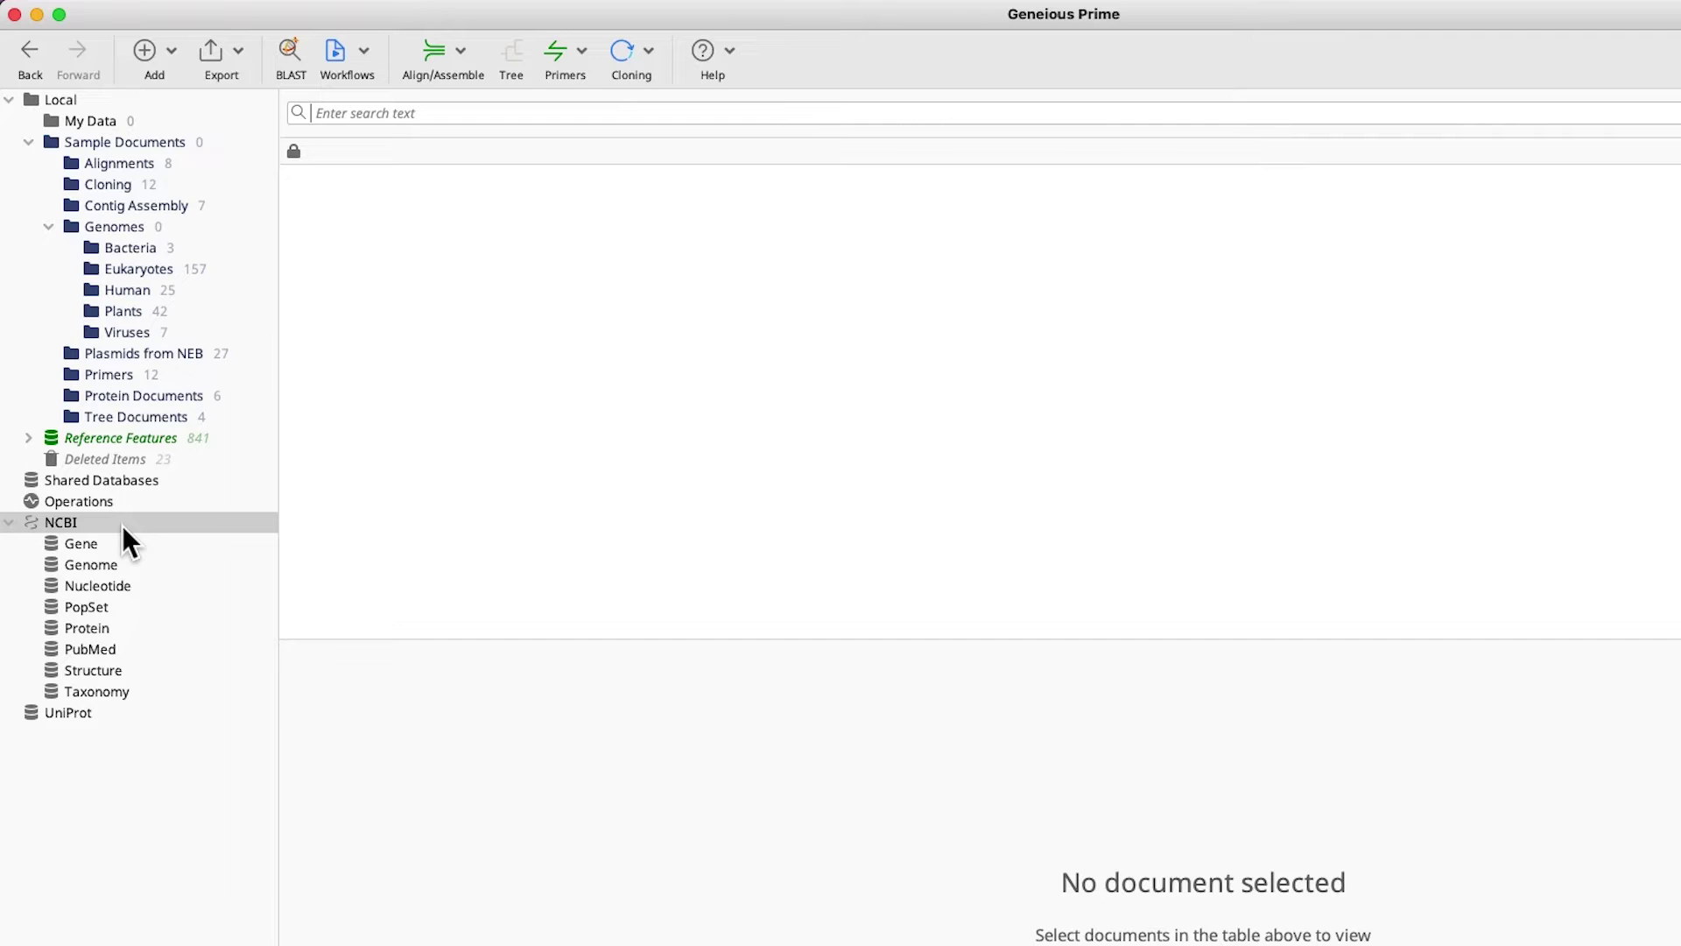
# Step: Import reference.geneious into My Data, adding the E. coli K12 MG1655 genome
pyautogui.click(75, 118)
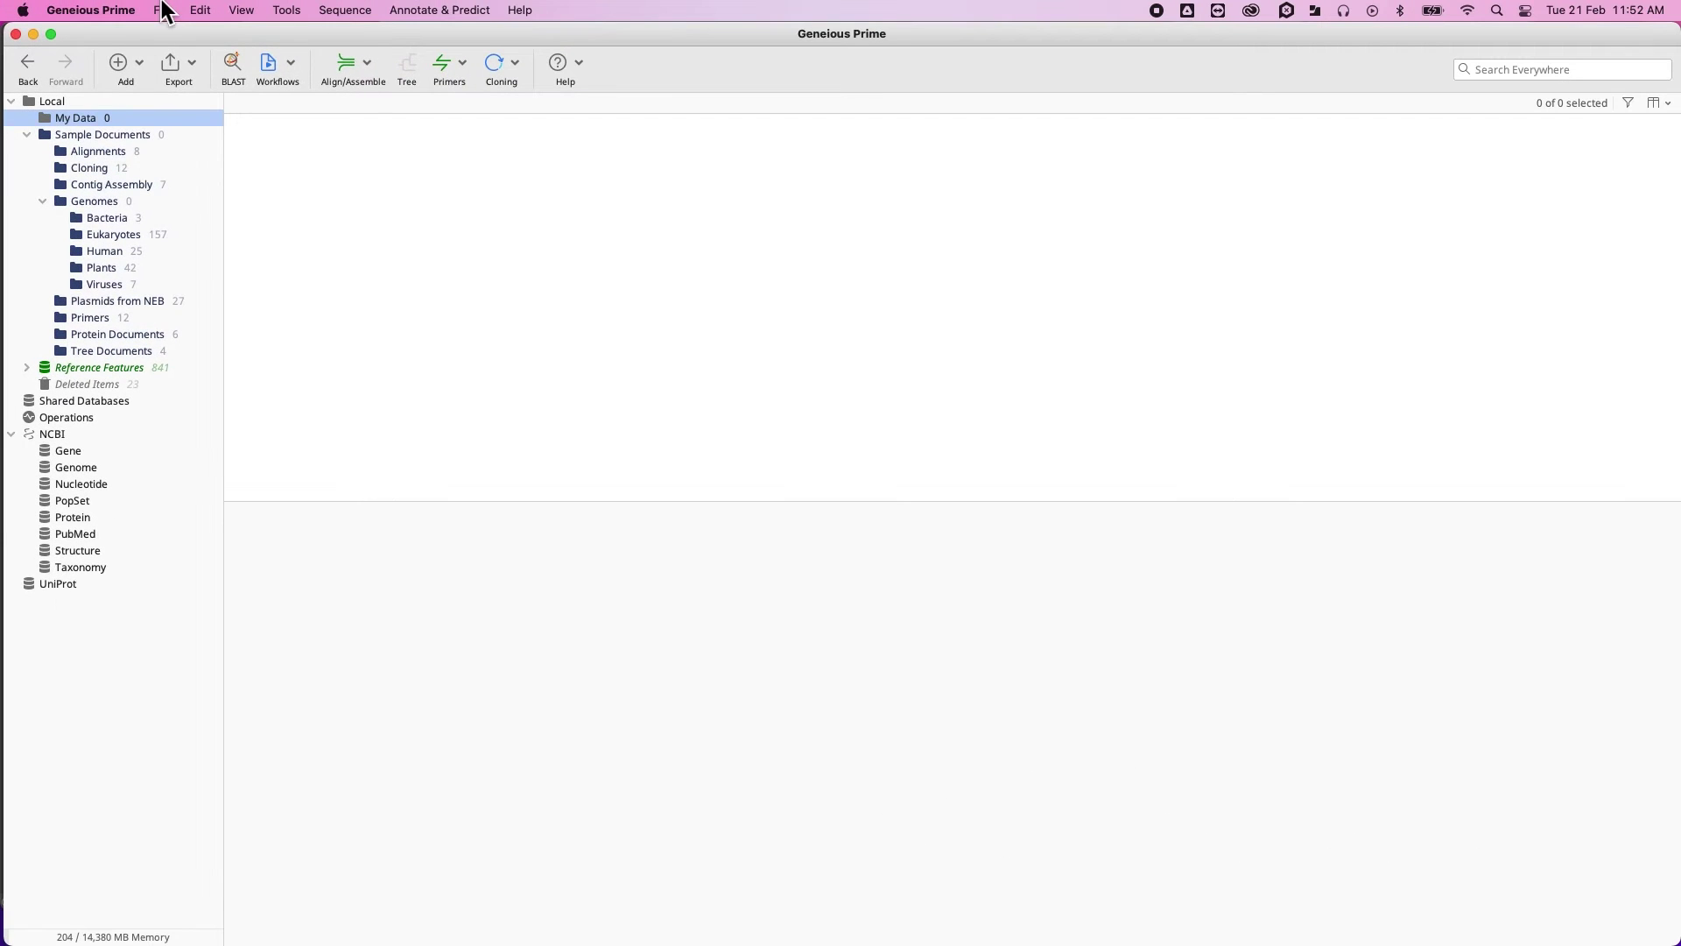
pyautogui.click(163, 11)
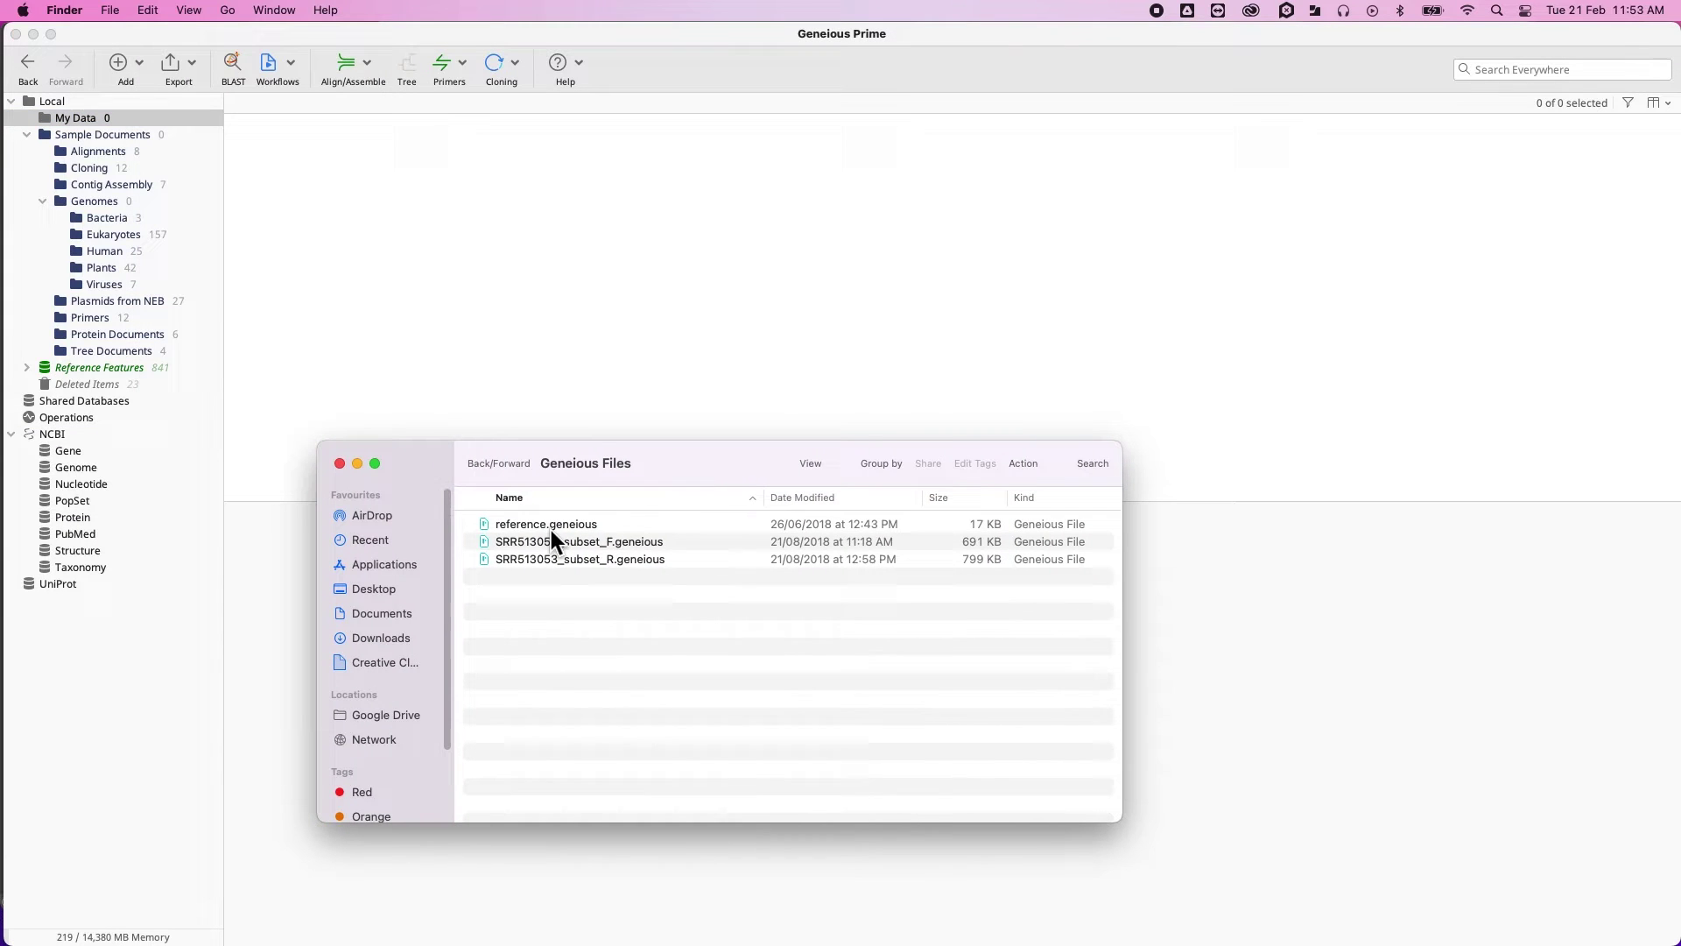
pyautogui.moveTo(552, 524); pyautogui.dragTo(356, 148)
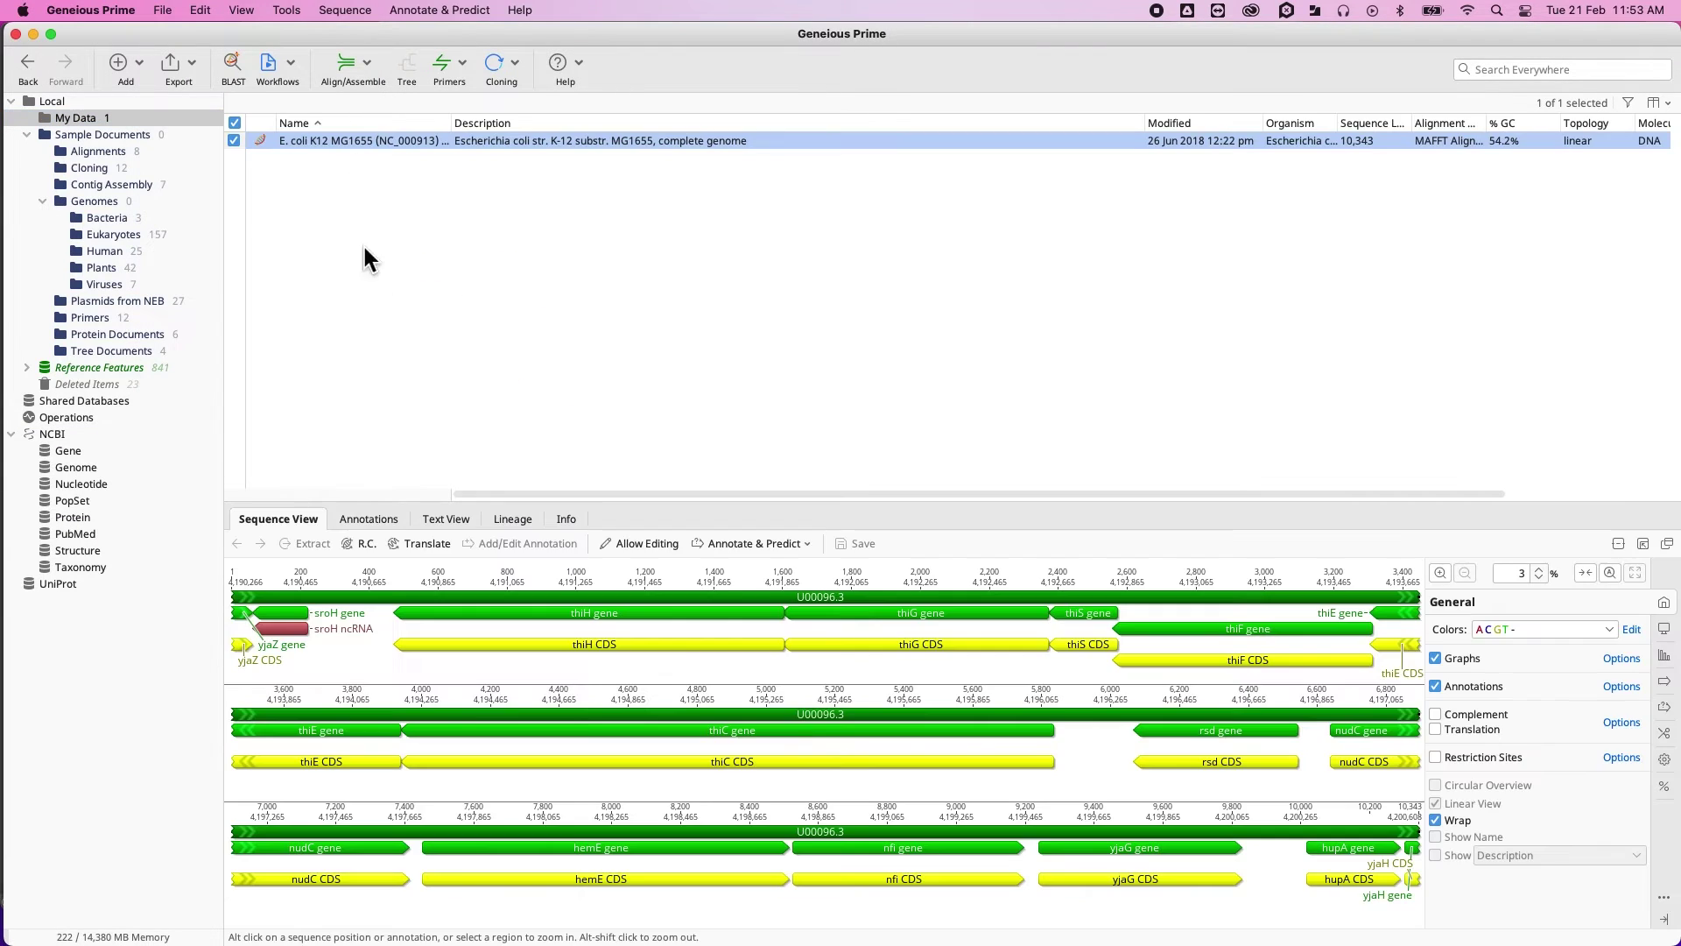
# Step: Search the NCBI Nucleotide database for 'Flying pigs'
pyautogui.click(51, 434)
pyautogui.click(67, 483)
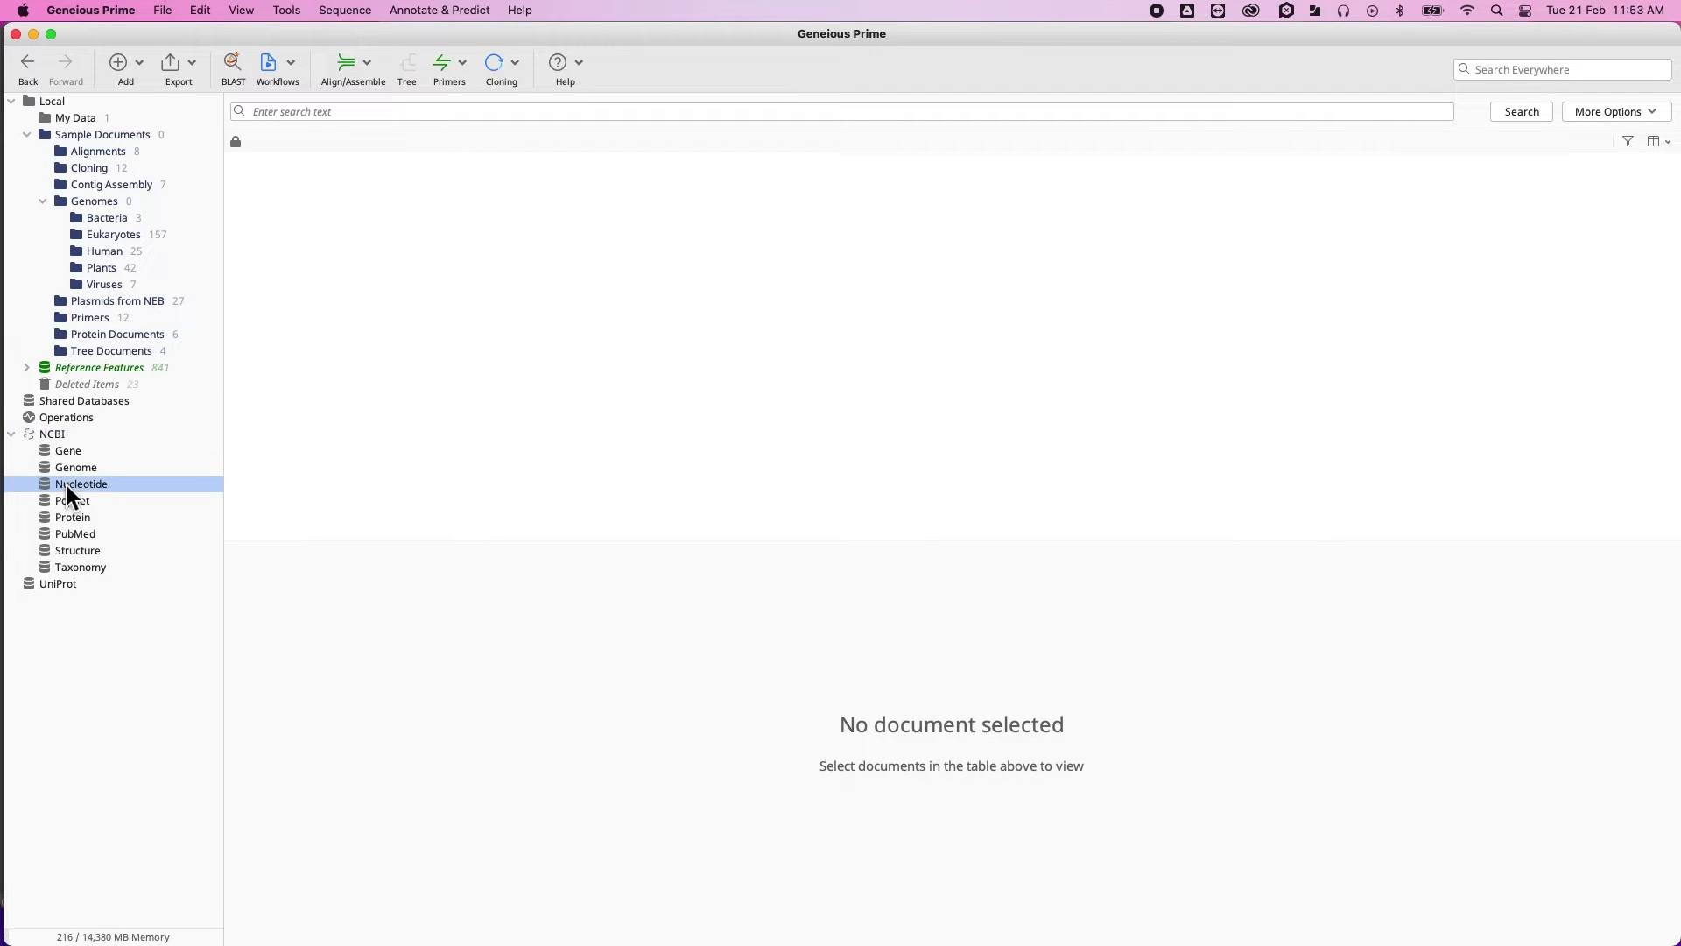
pyautogui.click(299, 112)
pyautogui.write('Flying pi')
pyautogui.click(341, 127)
pyautogui.click(1506, 111)
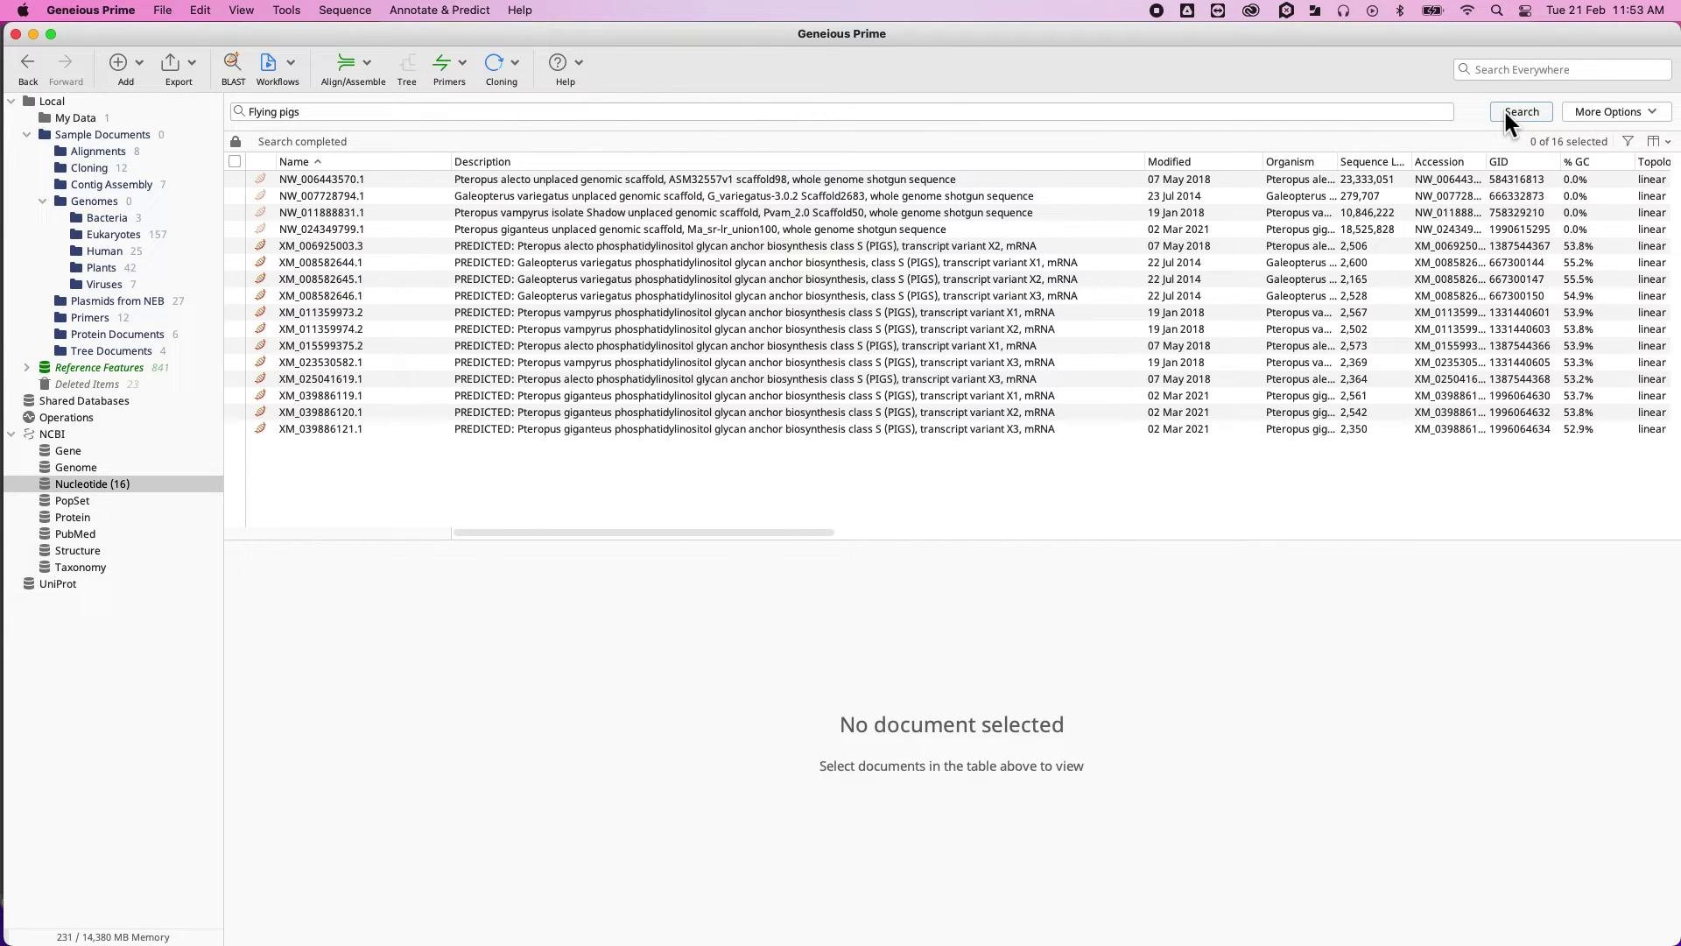
# Step: Preview result XM_006925003.3, then go back to Sample Documents > Alignments
pyautogui.click(312, 247)
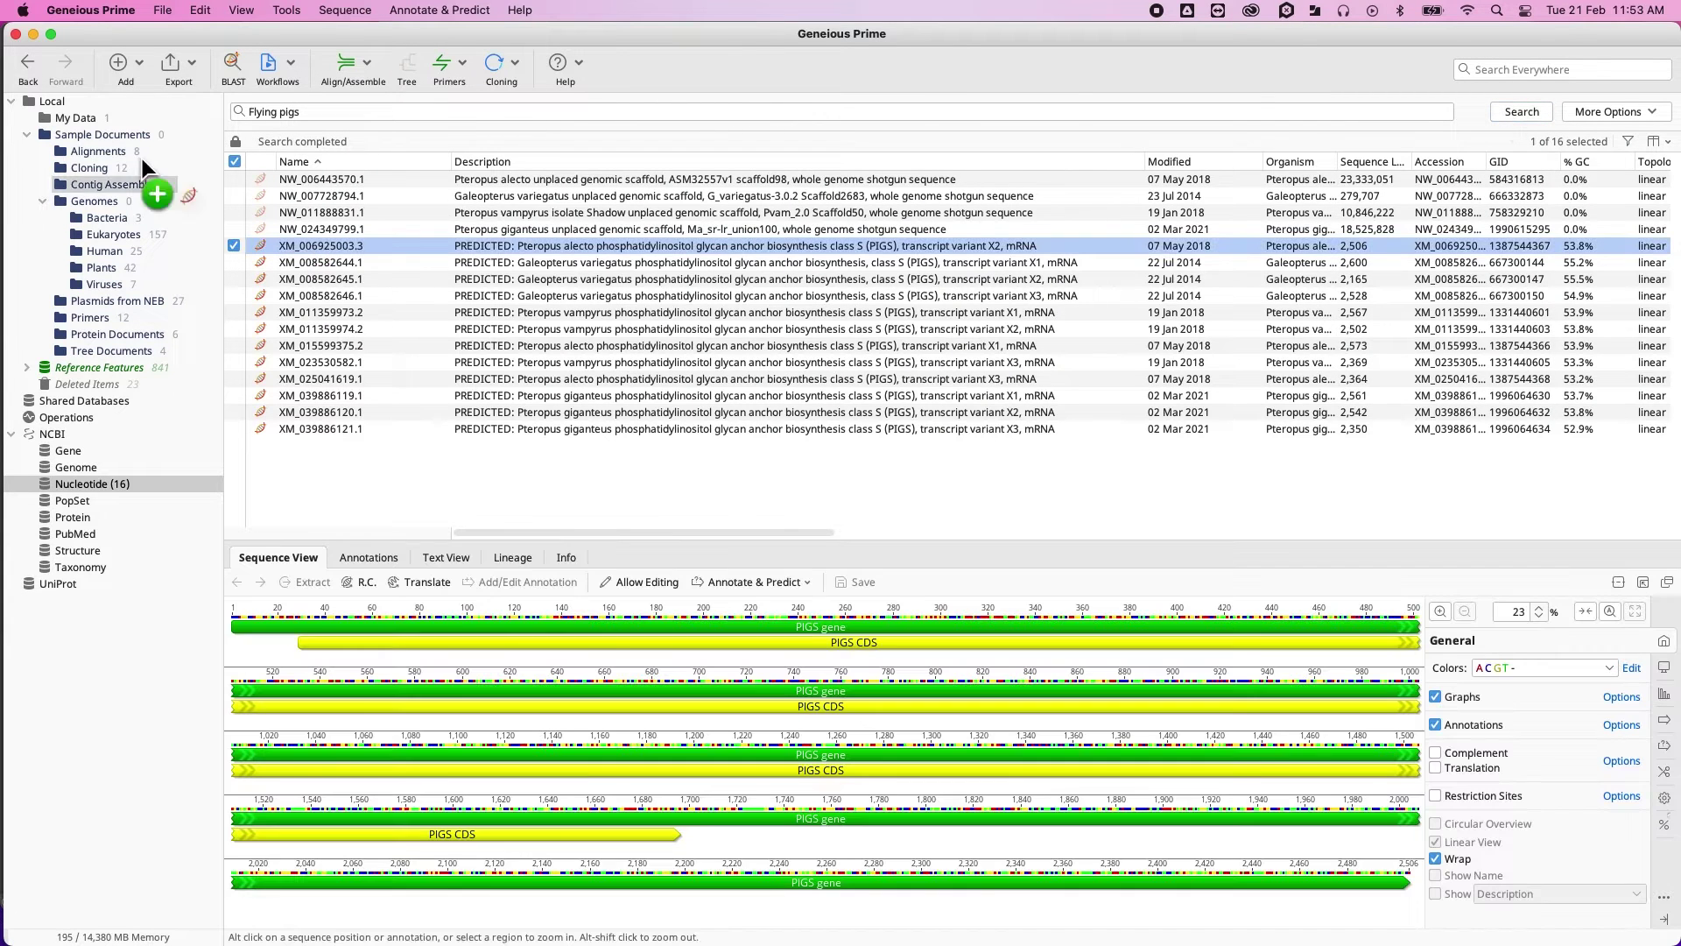
pyautogui.click(84, 118)
pyautogui.click(90, 150)
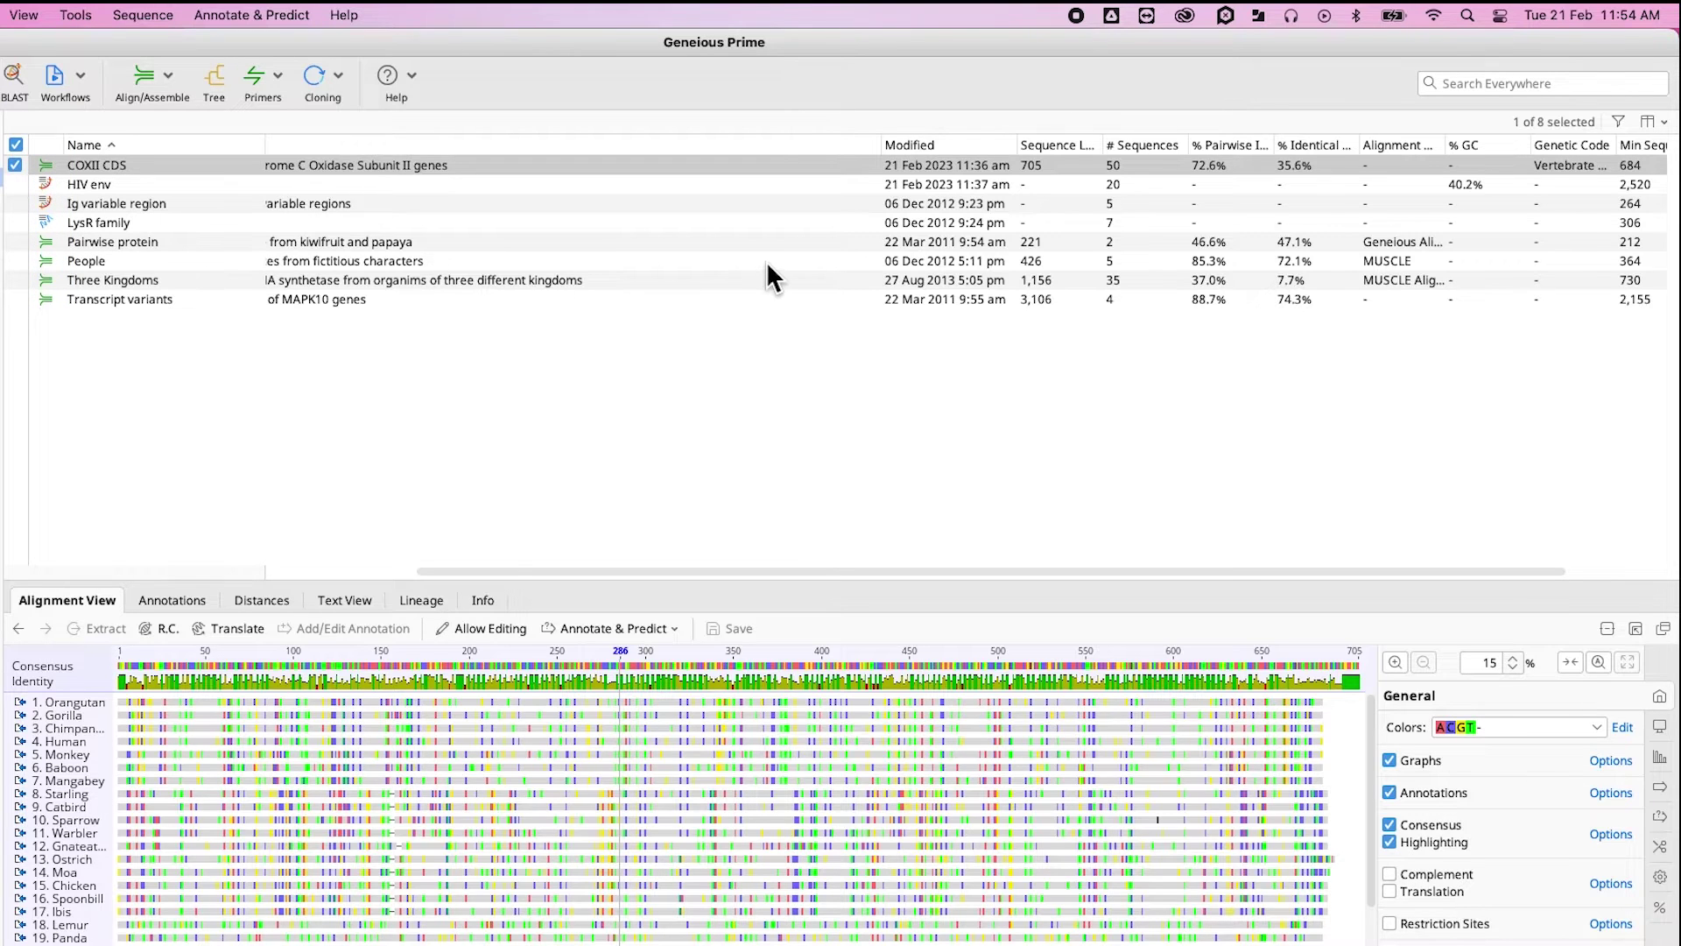
pyautogui.hscroll(3, 766, 267)
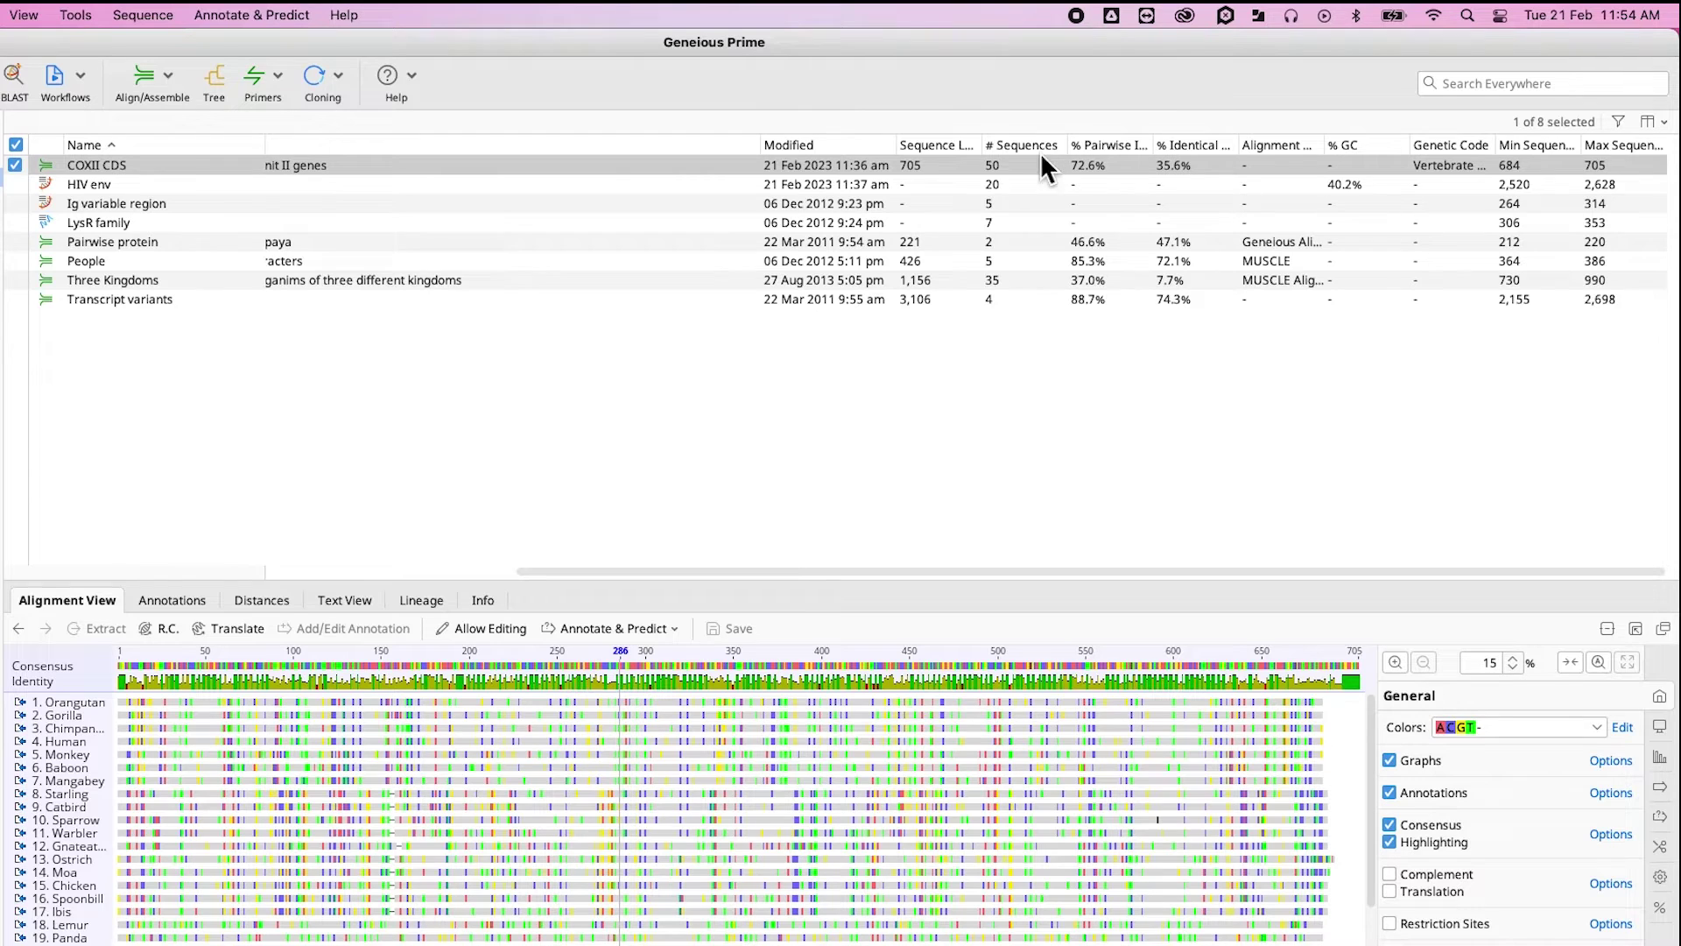
# Step: Sort the alignments table, rename COXII CDS to 'COXII CDS Alignment', and place Max Sequence Length after Description
pyautogui.click(964, 148)
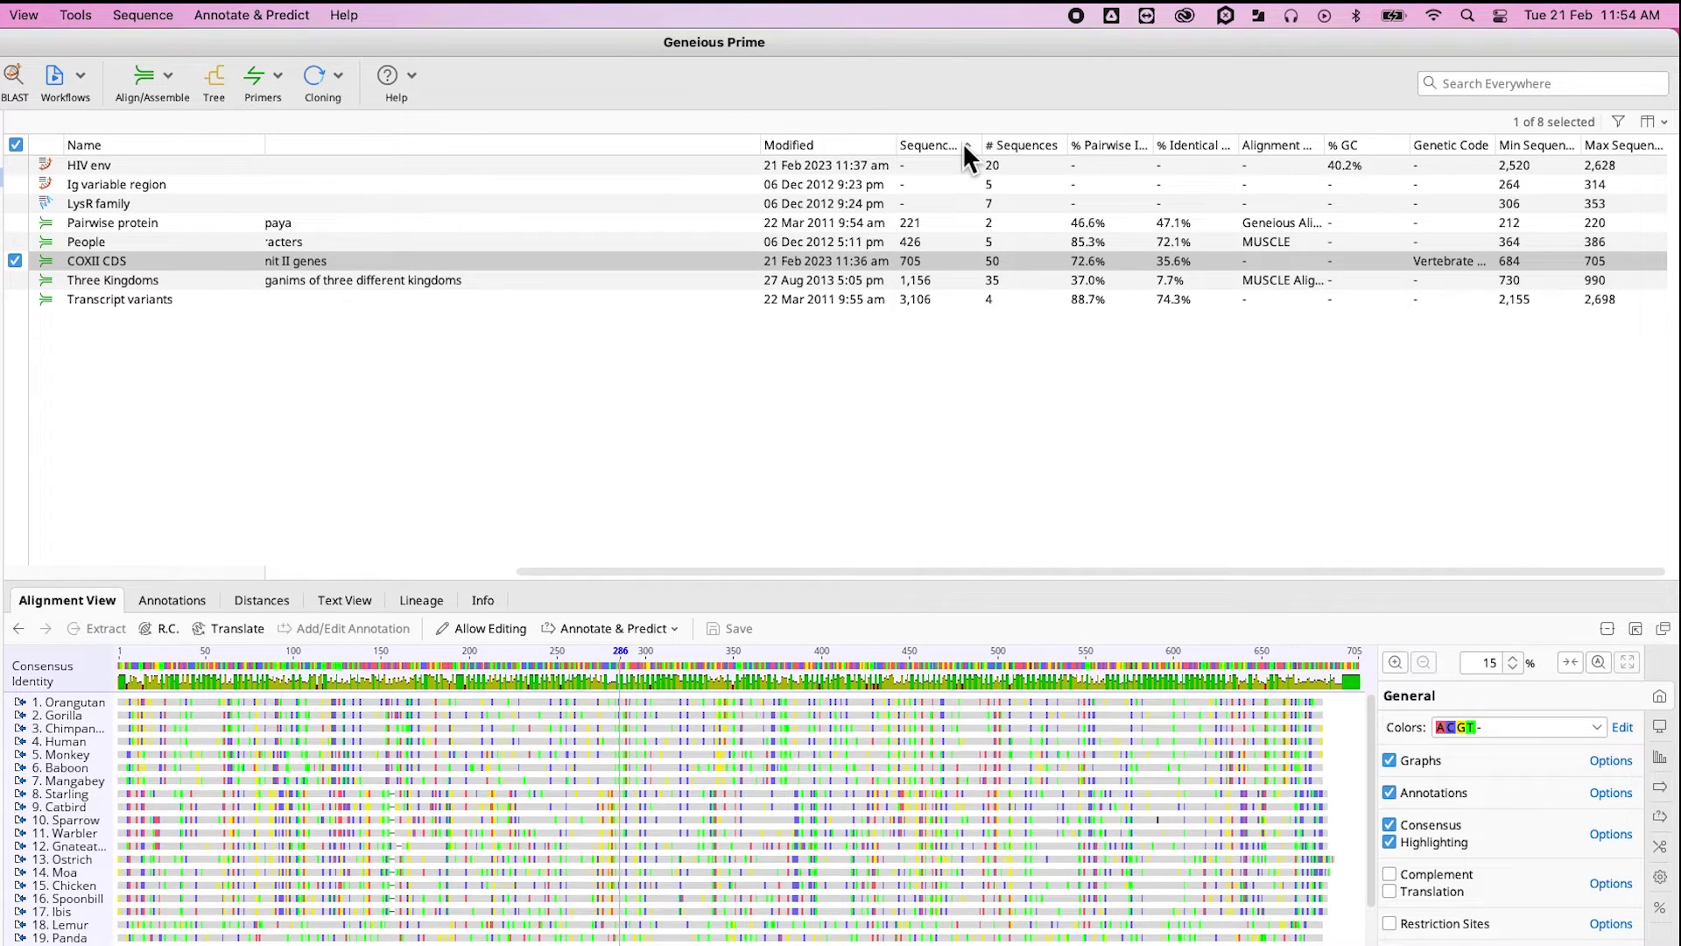
pyautogui.hscroll(-1, 964, 144)
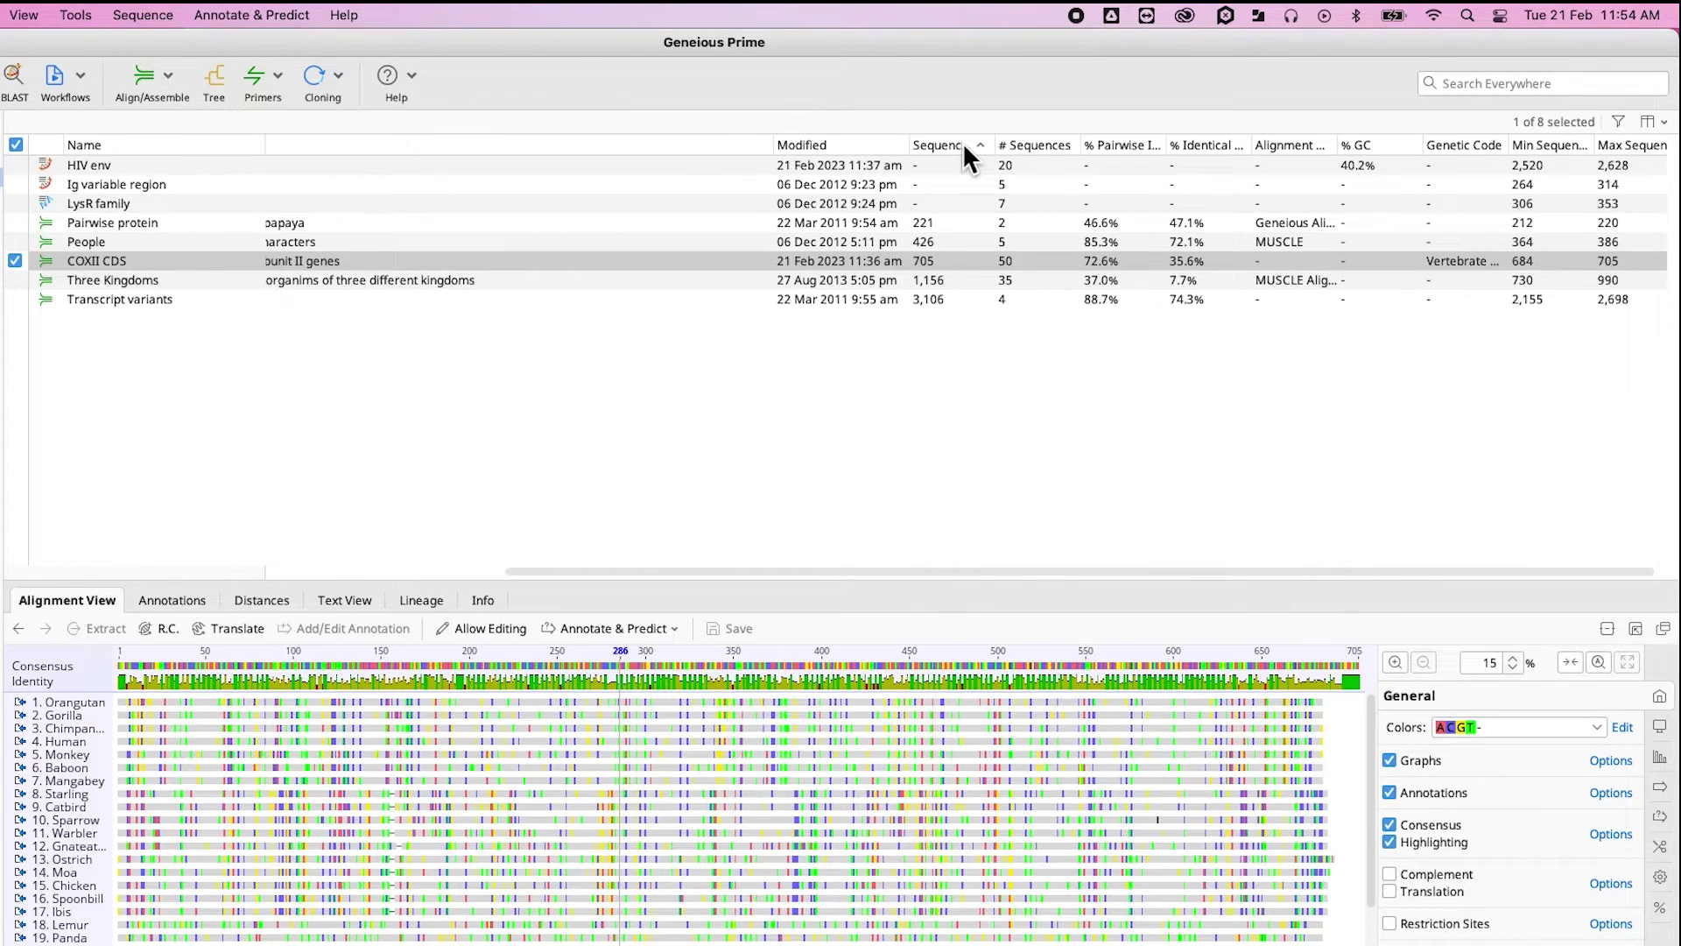
pyautogui.click(1314, 145)
pyautogui.click(127, 165)
pyautogui.hscroll(1, 139, 167)
pyautogui.write('A')
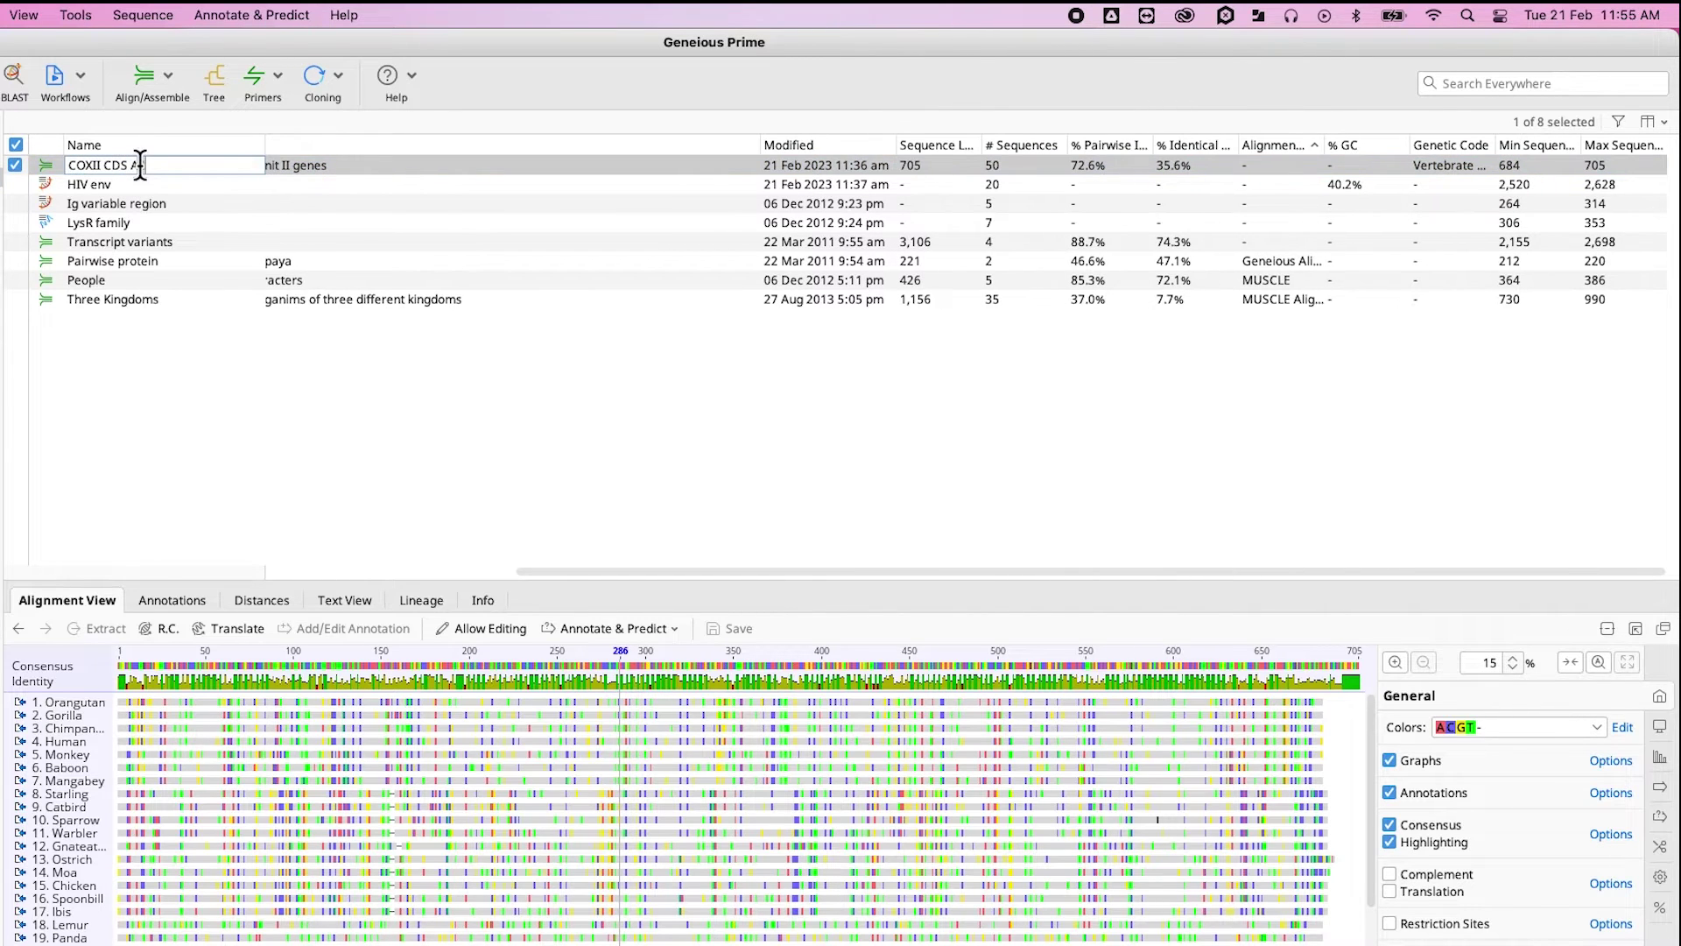
pyautogui.write('lignment')
pyautogui.press('Return')
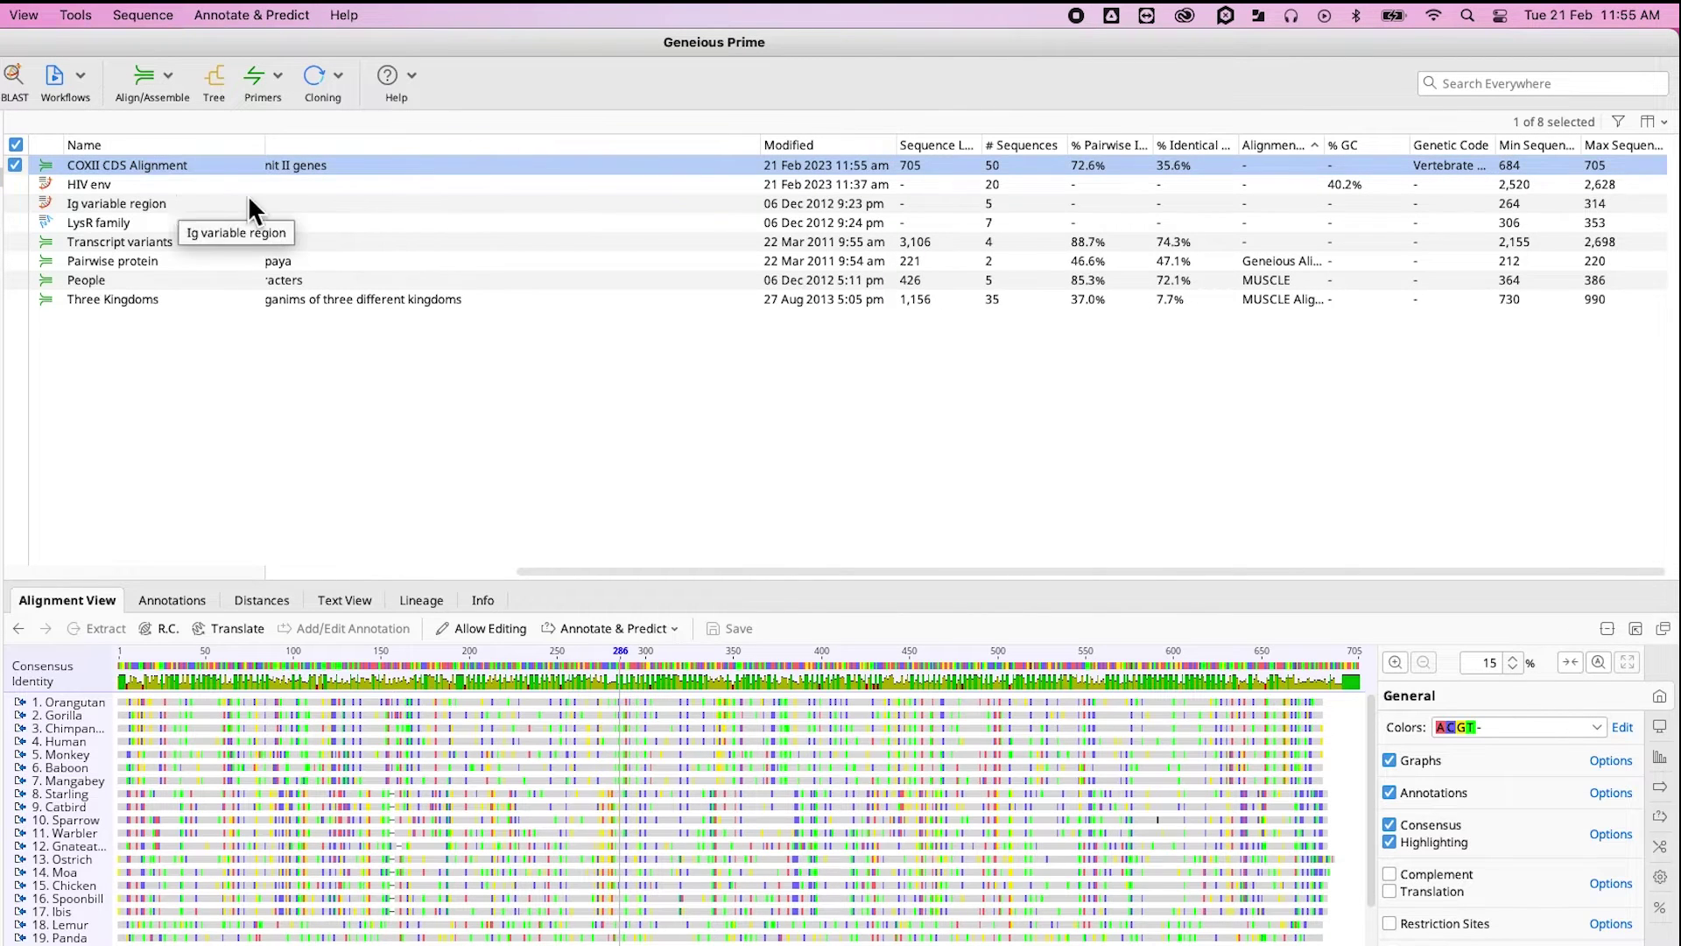
pyautogui.hscroll(-2, 1514, 141)
pyautogui.click(1514, 141)
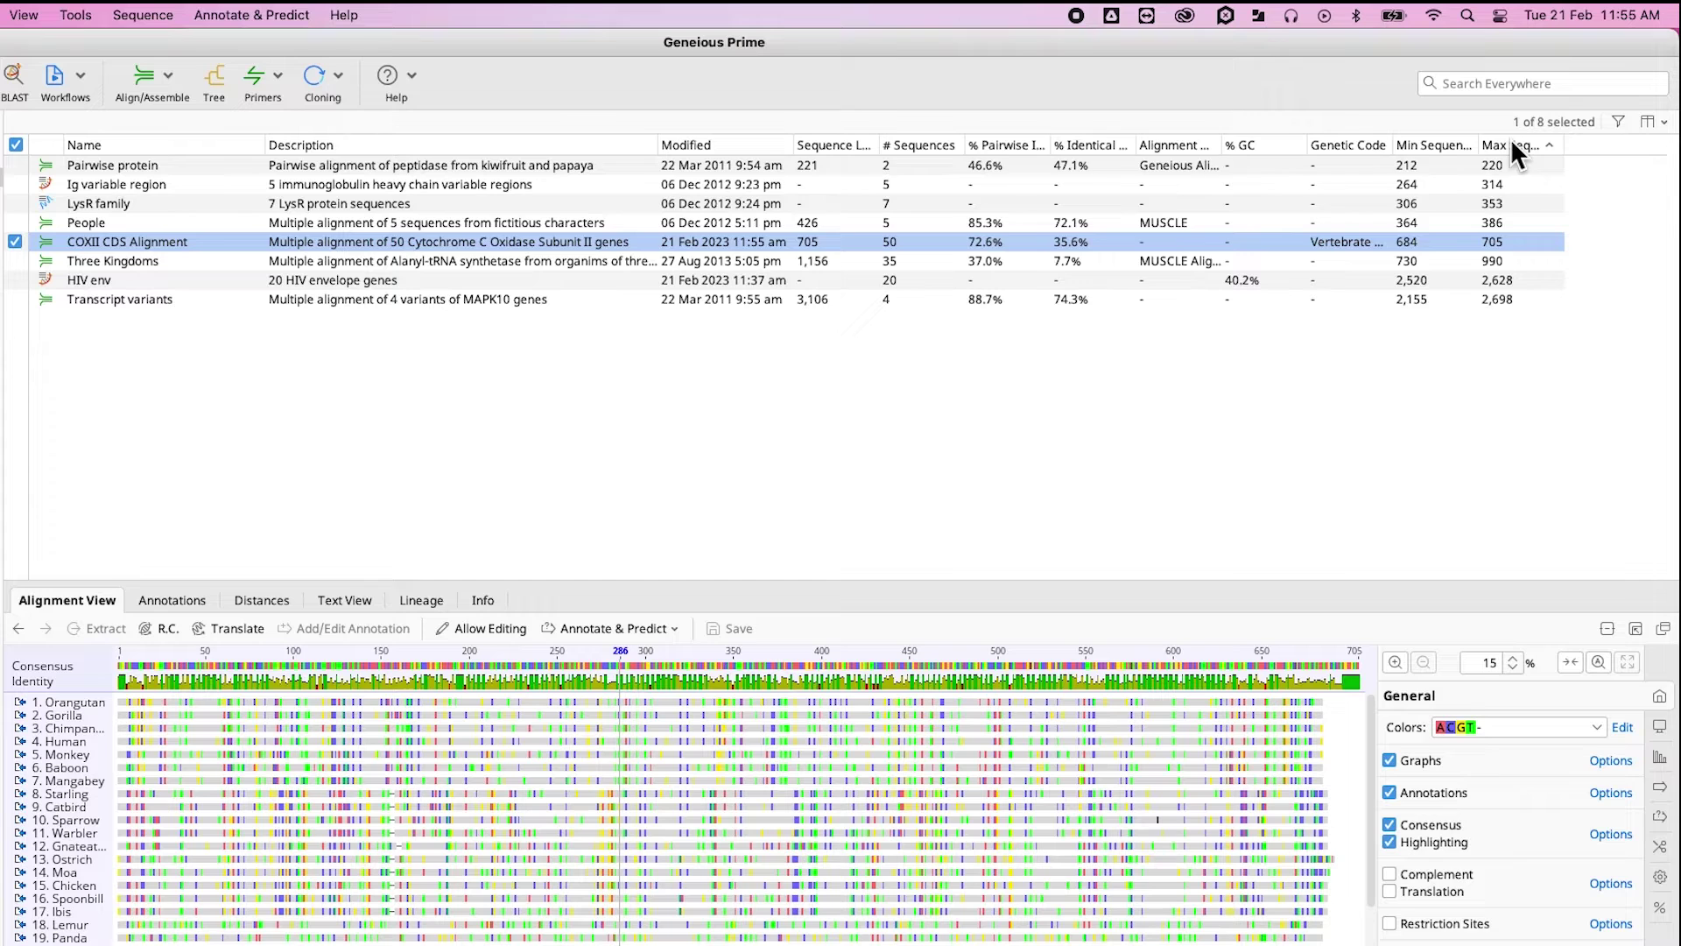
pyautogui.moveTo(1511, 139); pyautogui.dragTo(684, 127)
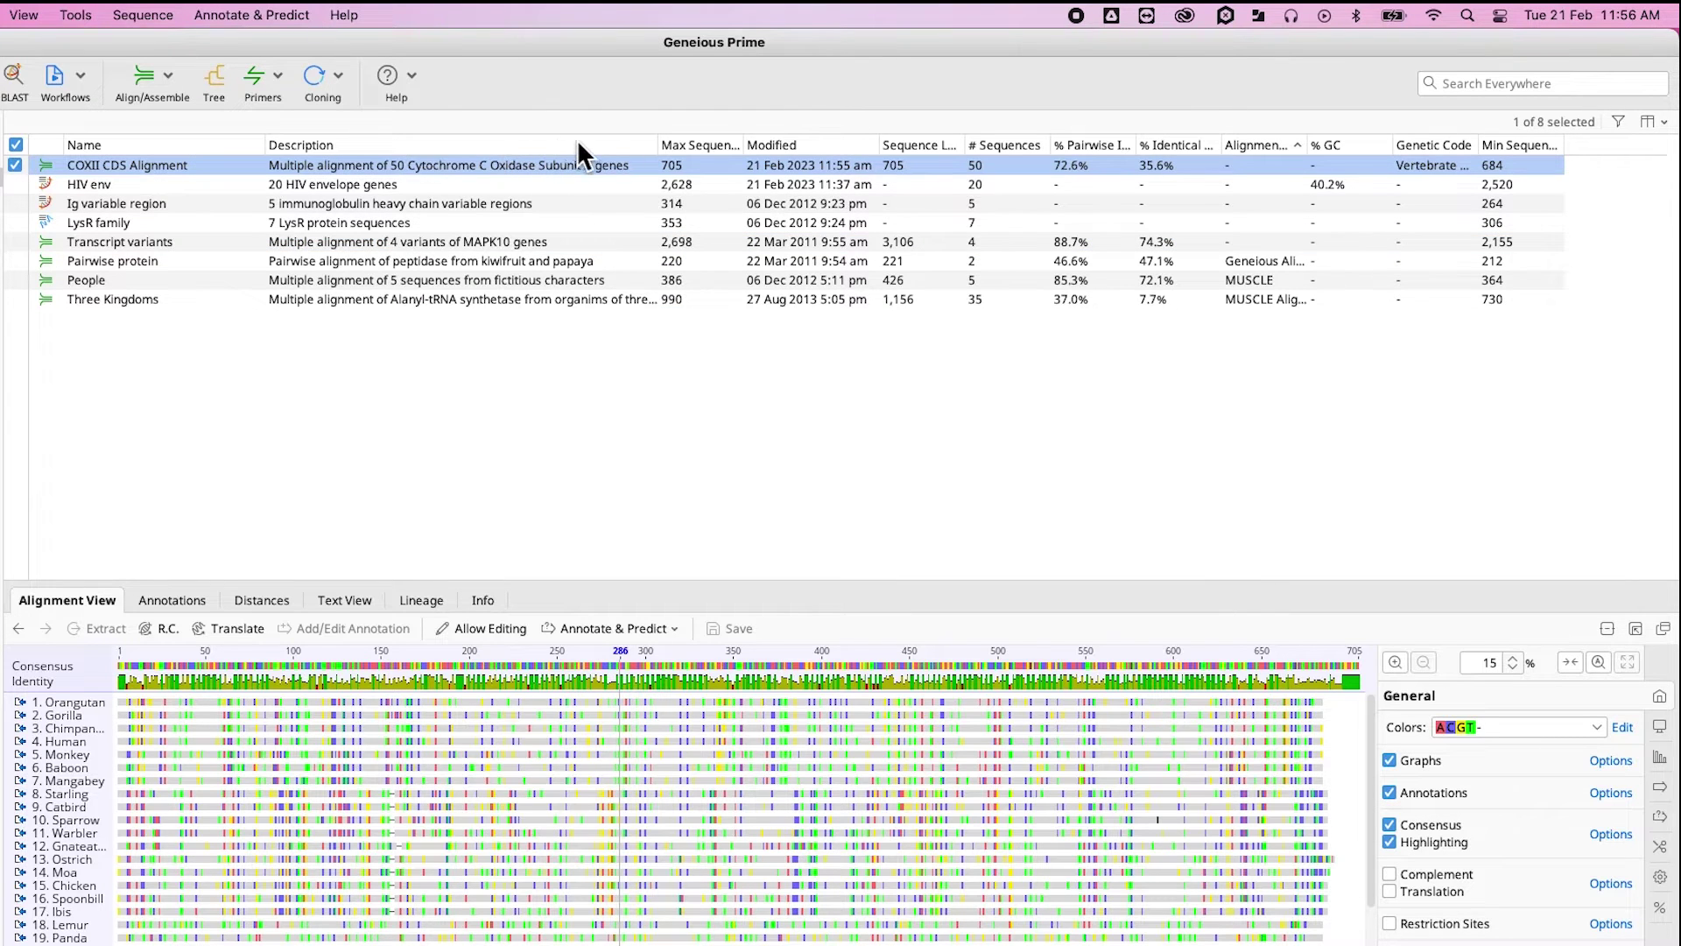
# Step: Add an Alignment score column, sort by it, and open the HIV env alignment
pyautogui.rightClick(211, 144)
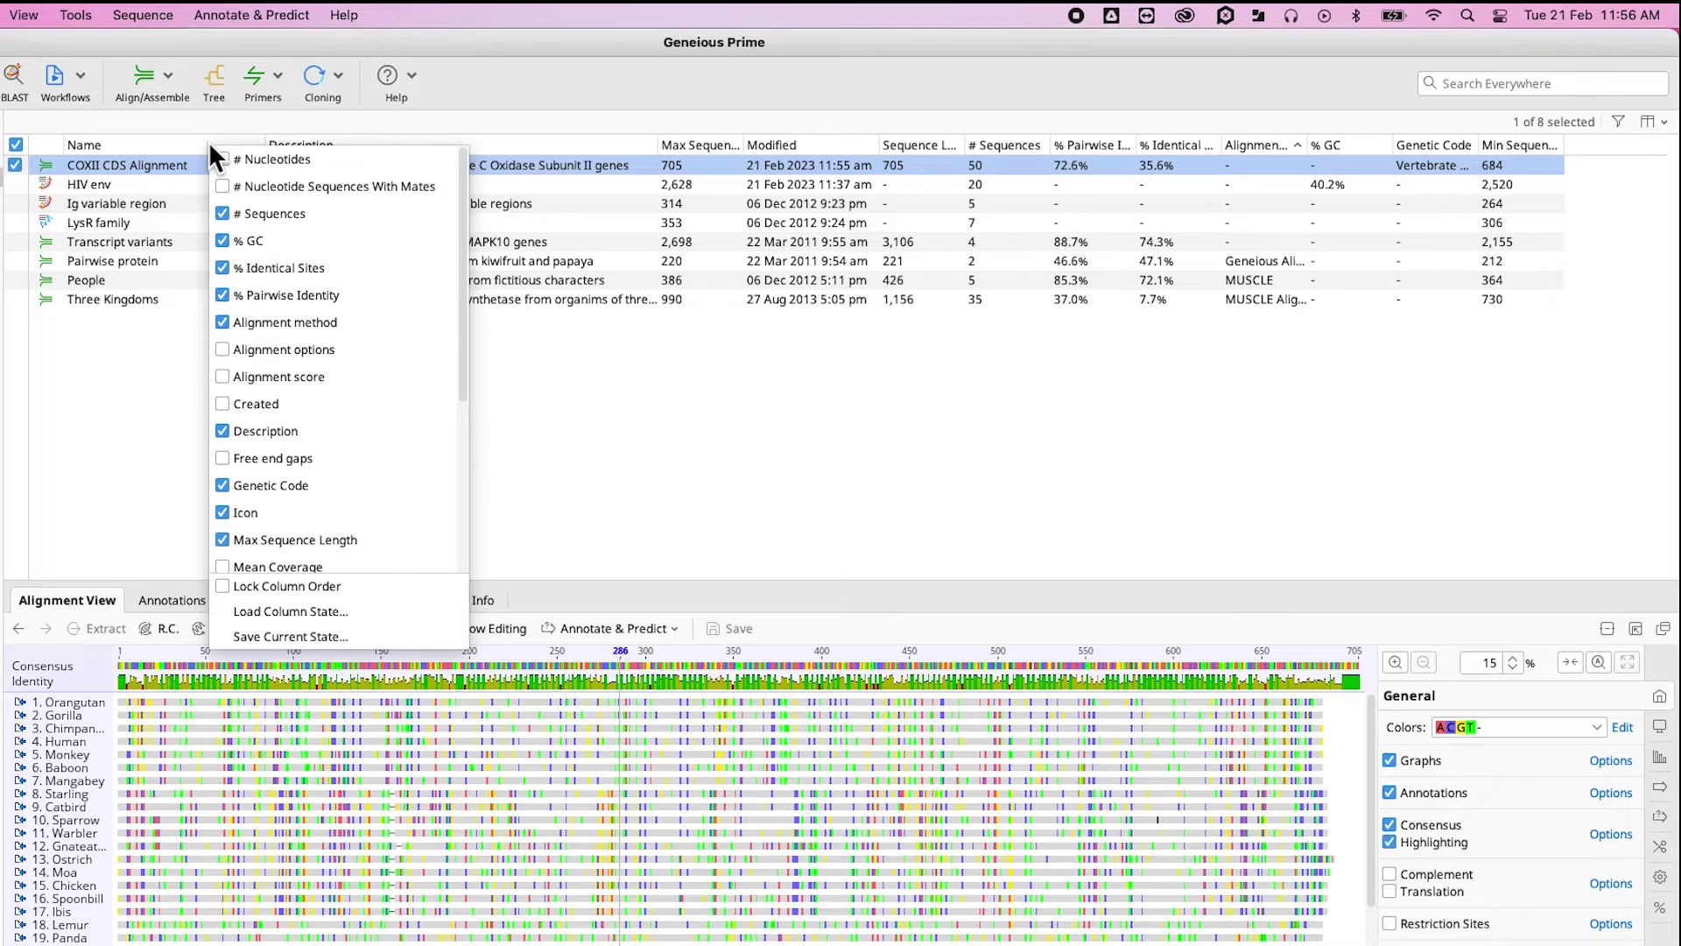
pyautogui.click(222, 376)
pyautogui.click(1615, 146)
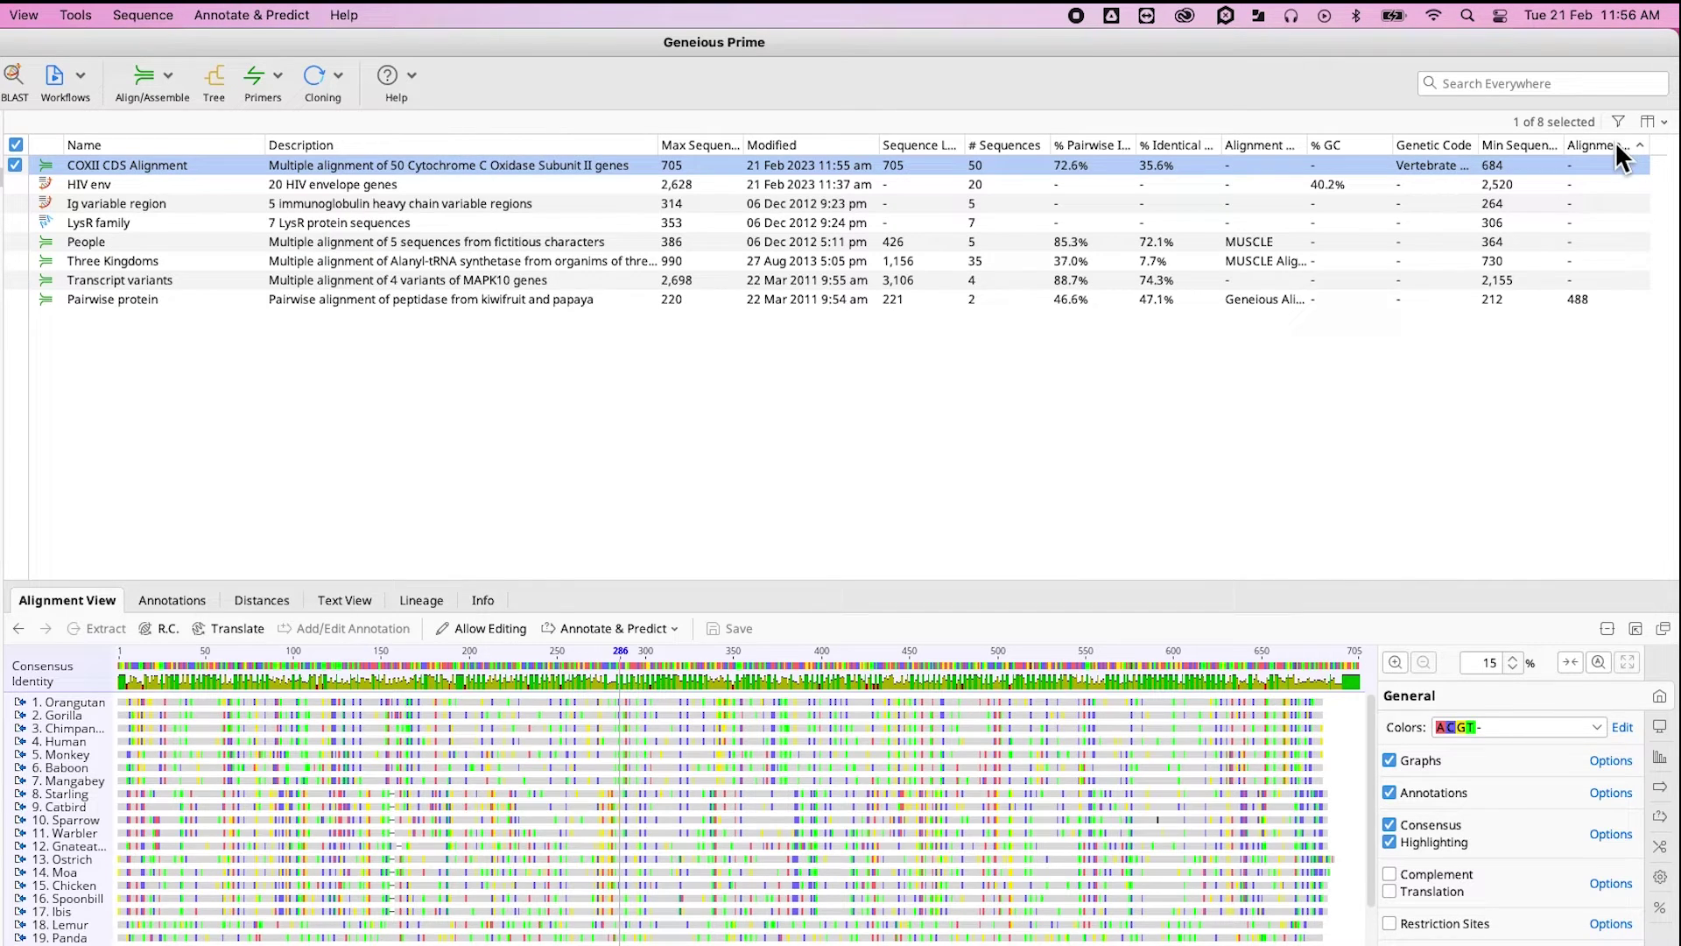
pyautogui.click(96, 185)
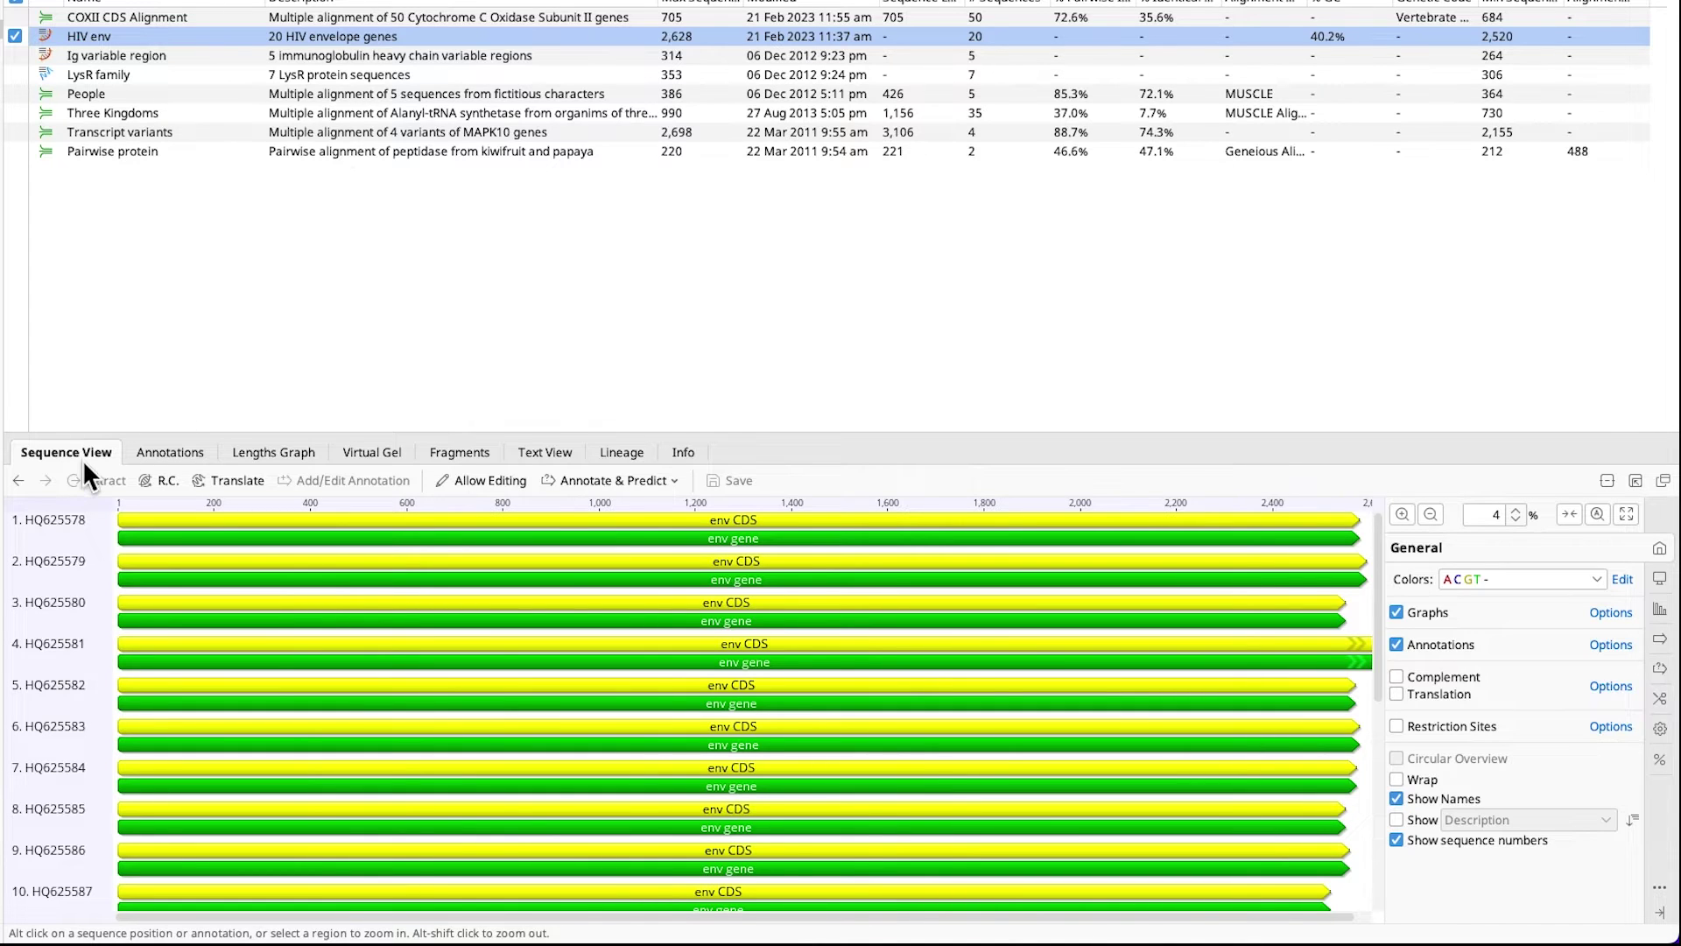
# Step: View the HIV env annotations table, sequence length graph and document info, then return to the sequences
pyautogui.click(169, 452)
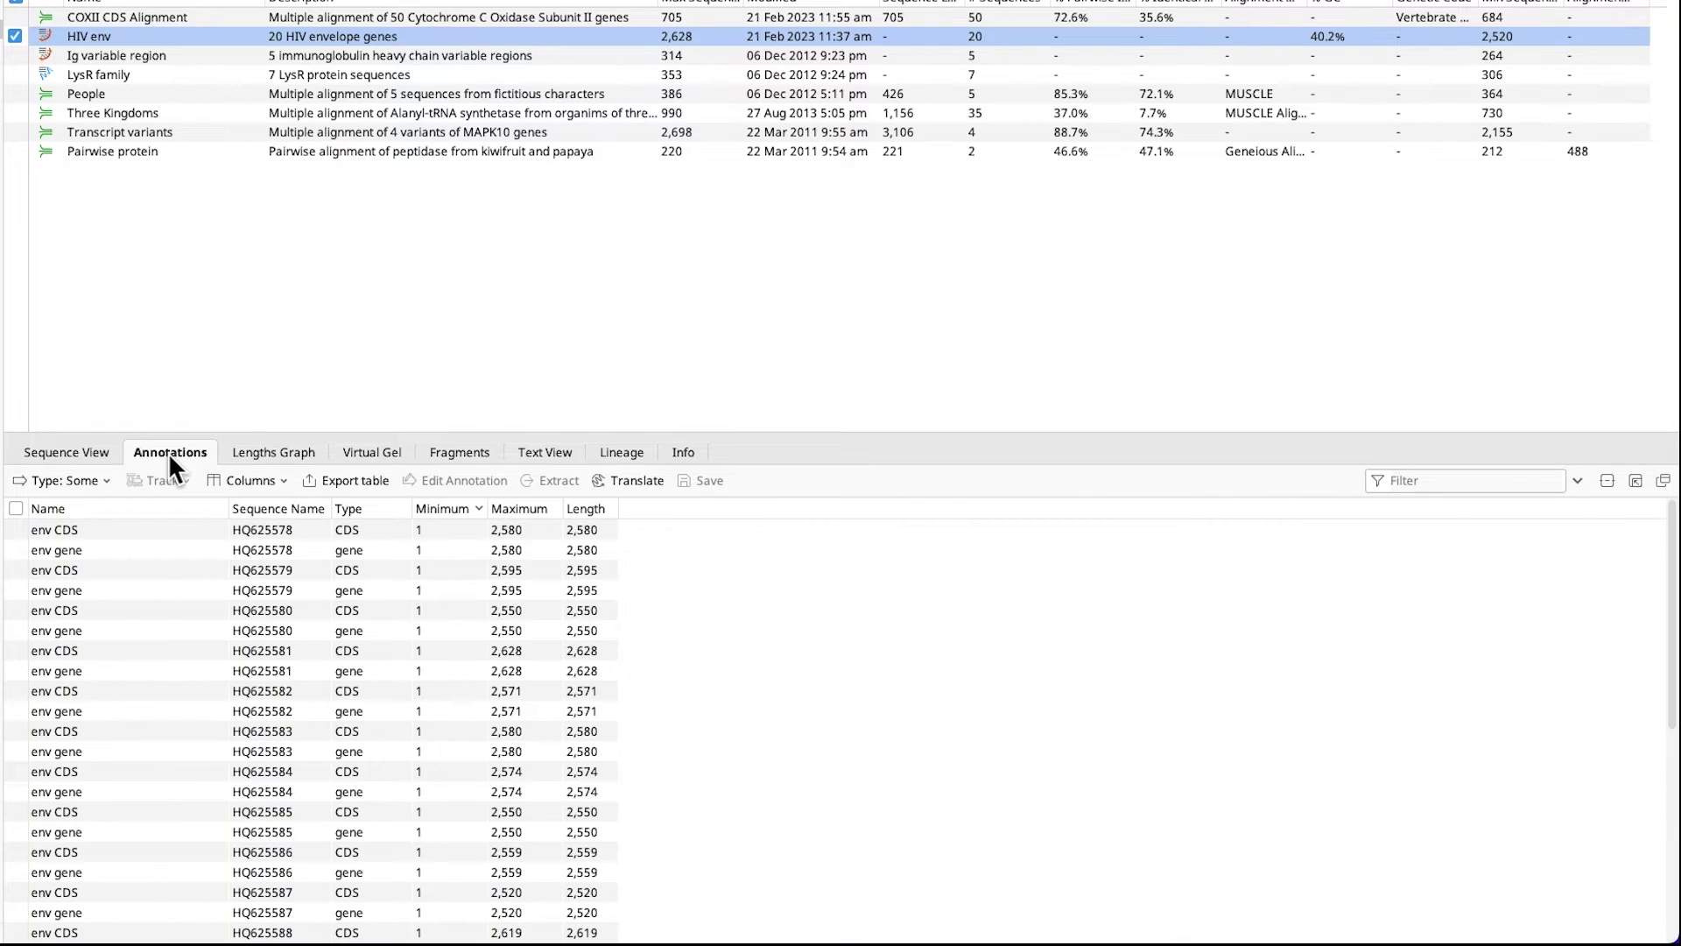
pyautogui.click(272, 453)
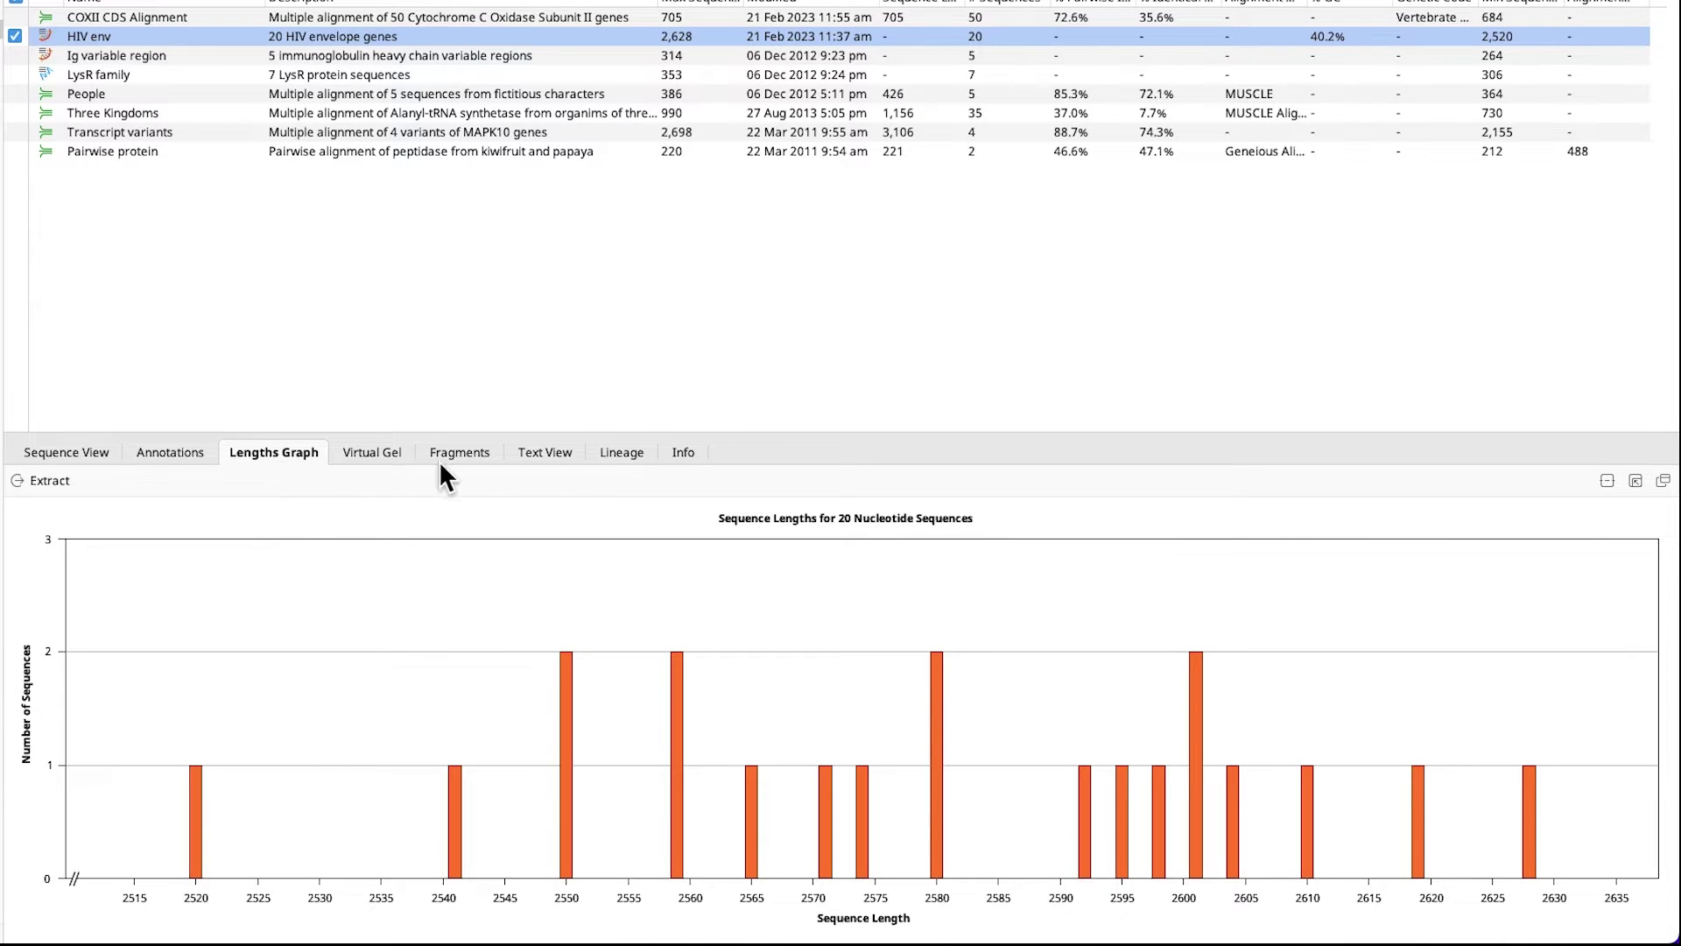
pyautogui.click(684, 453)
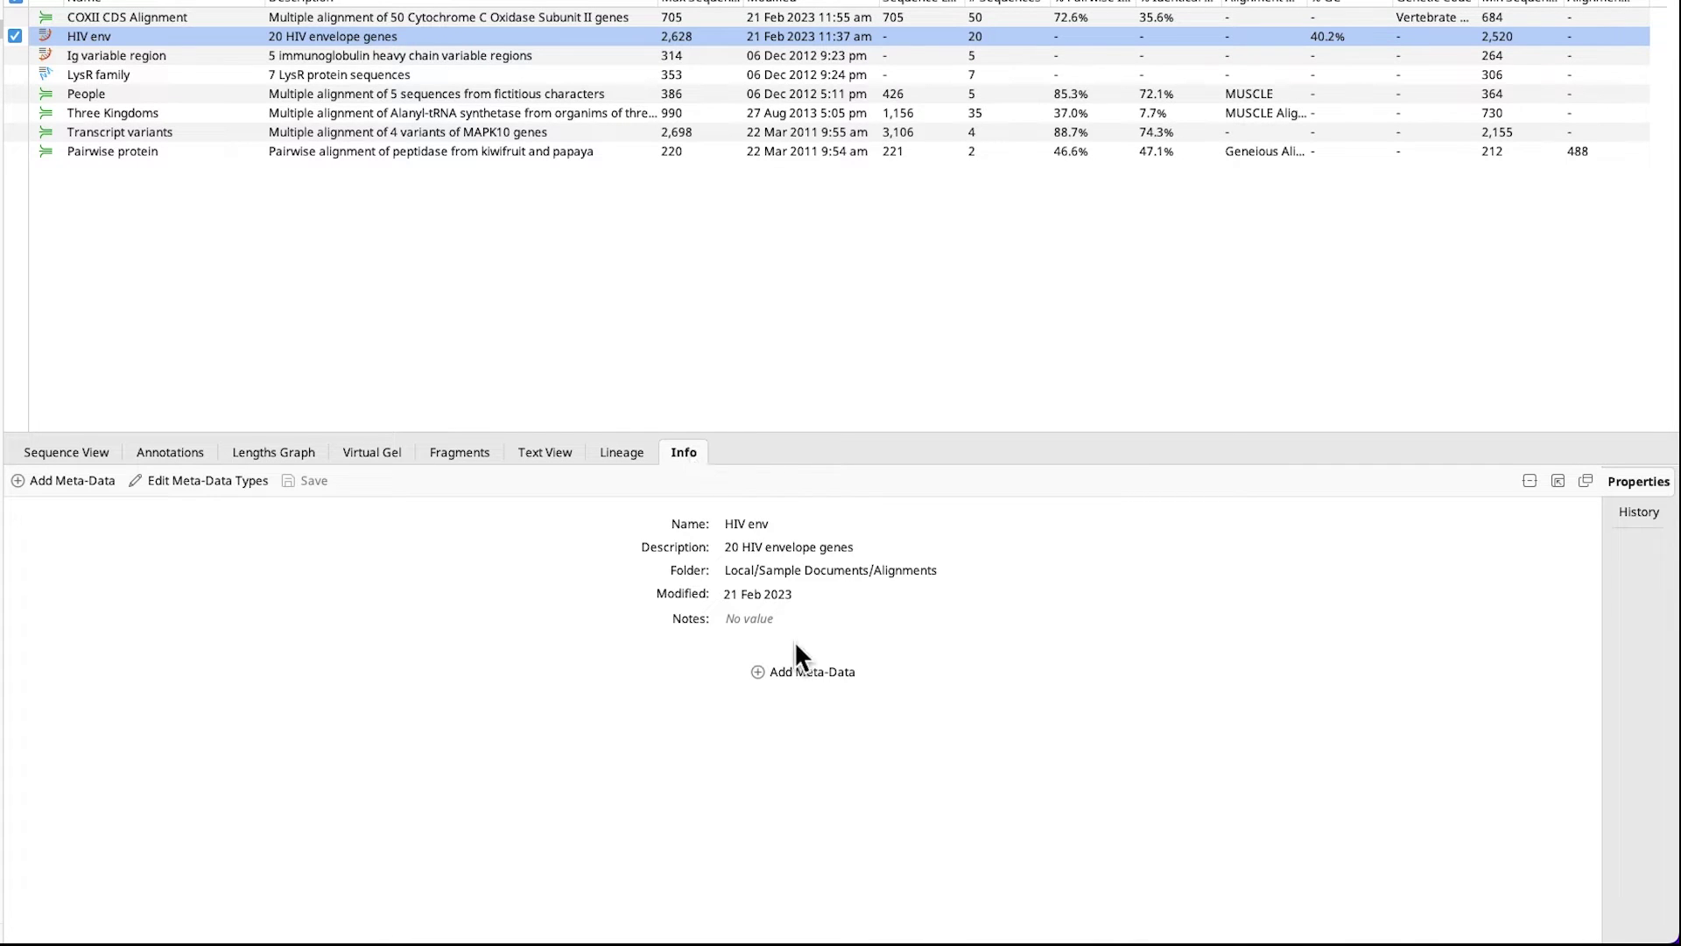
pyautogui.click(70, 450)
# Step: Zoom to individual bases and show amino-acid translations under each sequence
pyautogui.click(1567, 514)
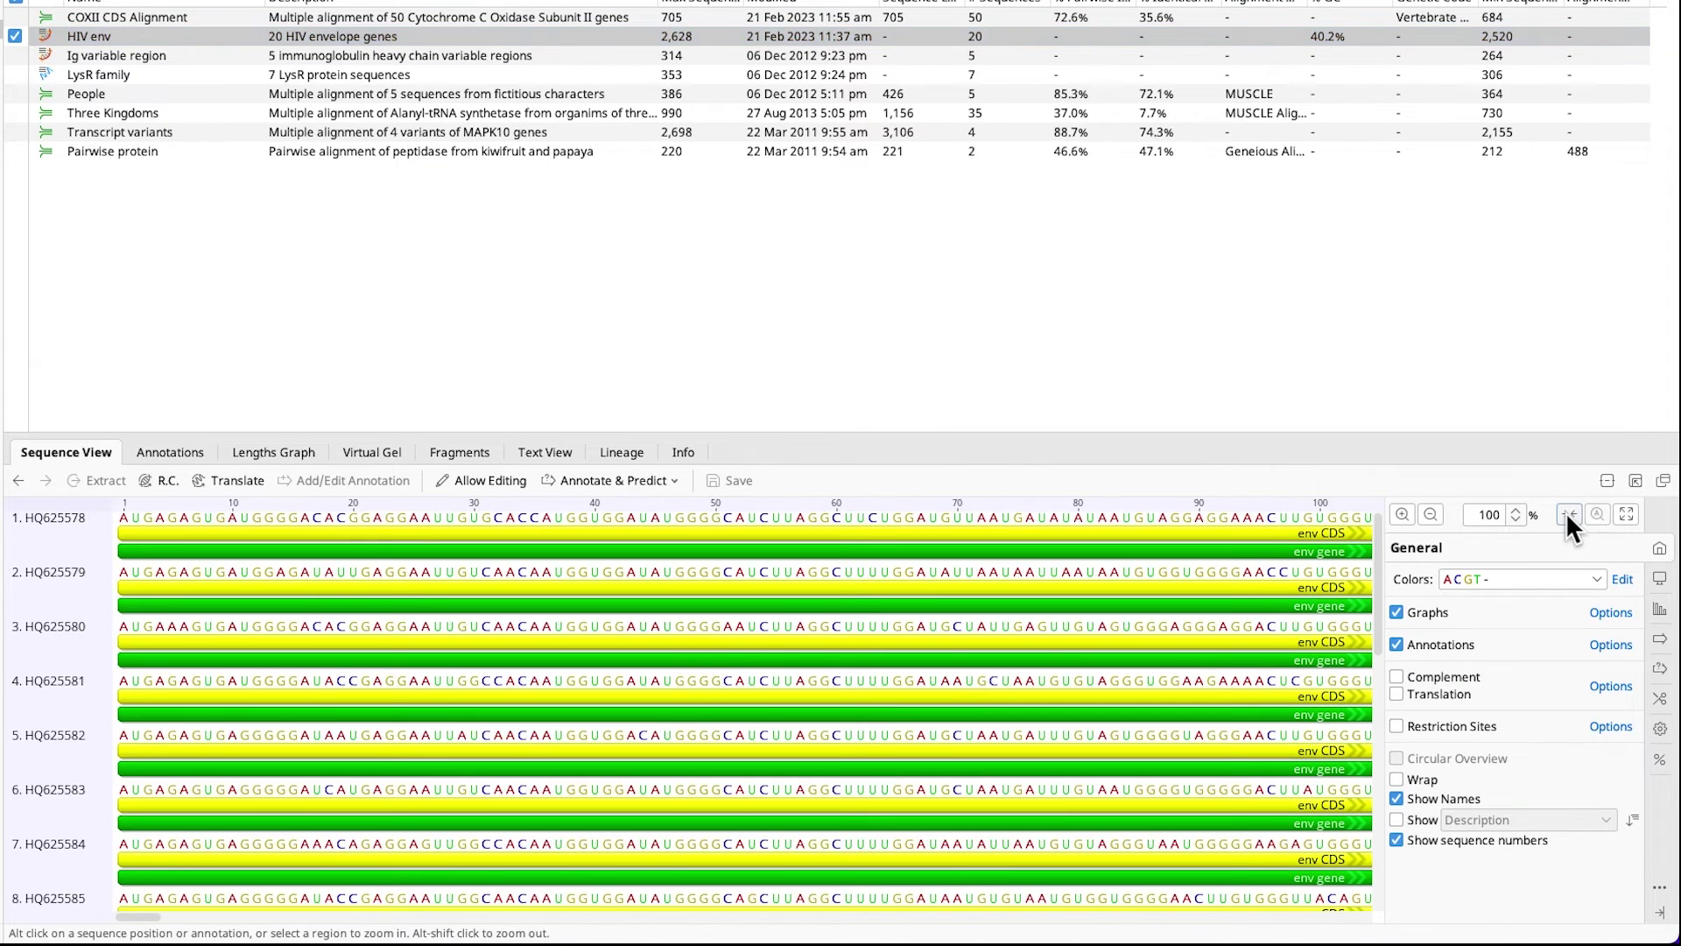
pyautogui.click(1429, 514)
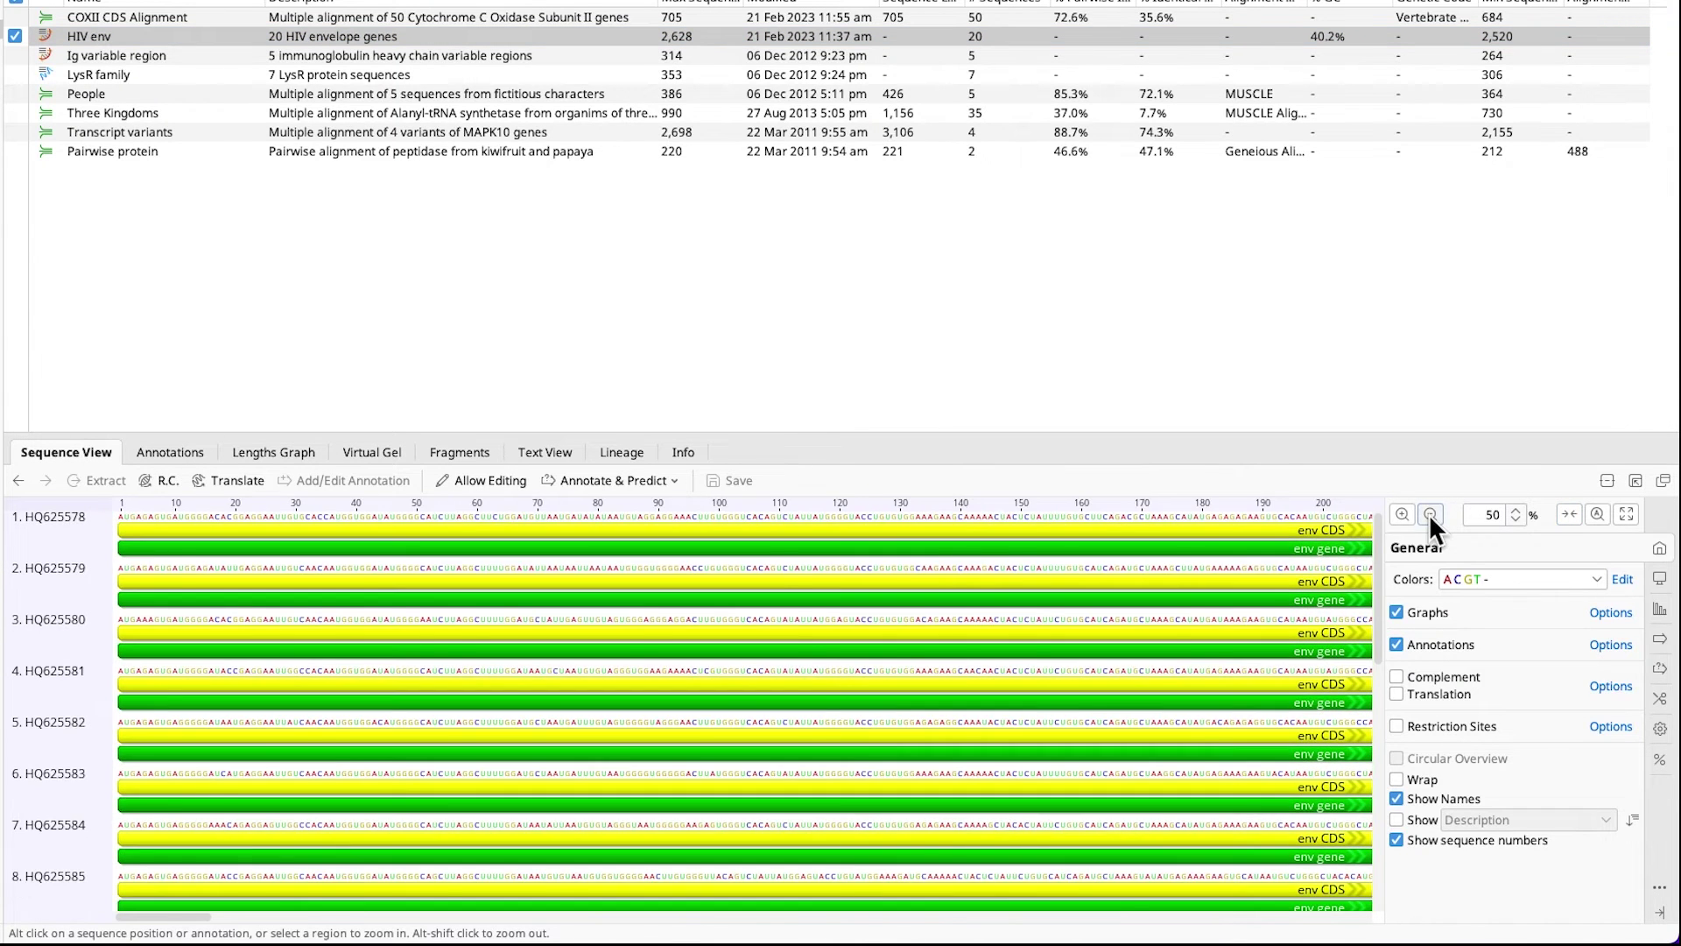
pyautogui.click(1559, 510)
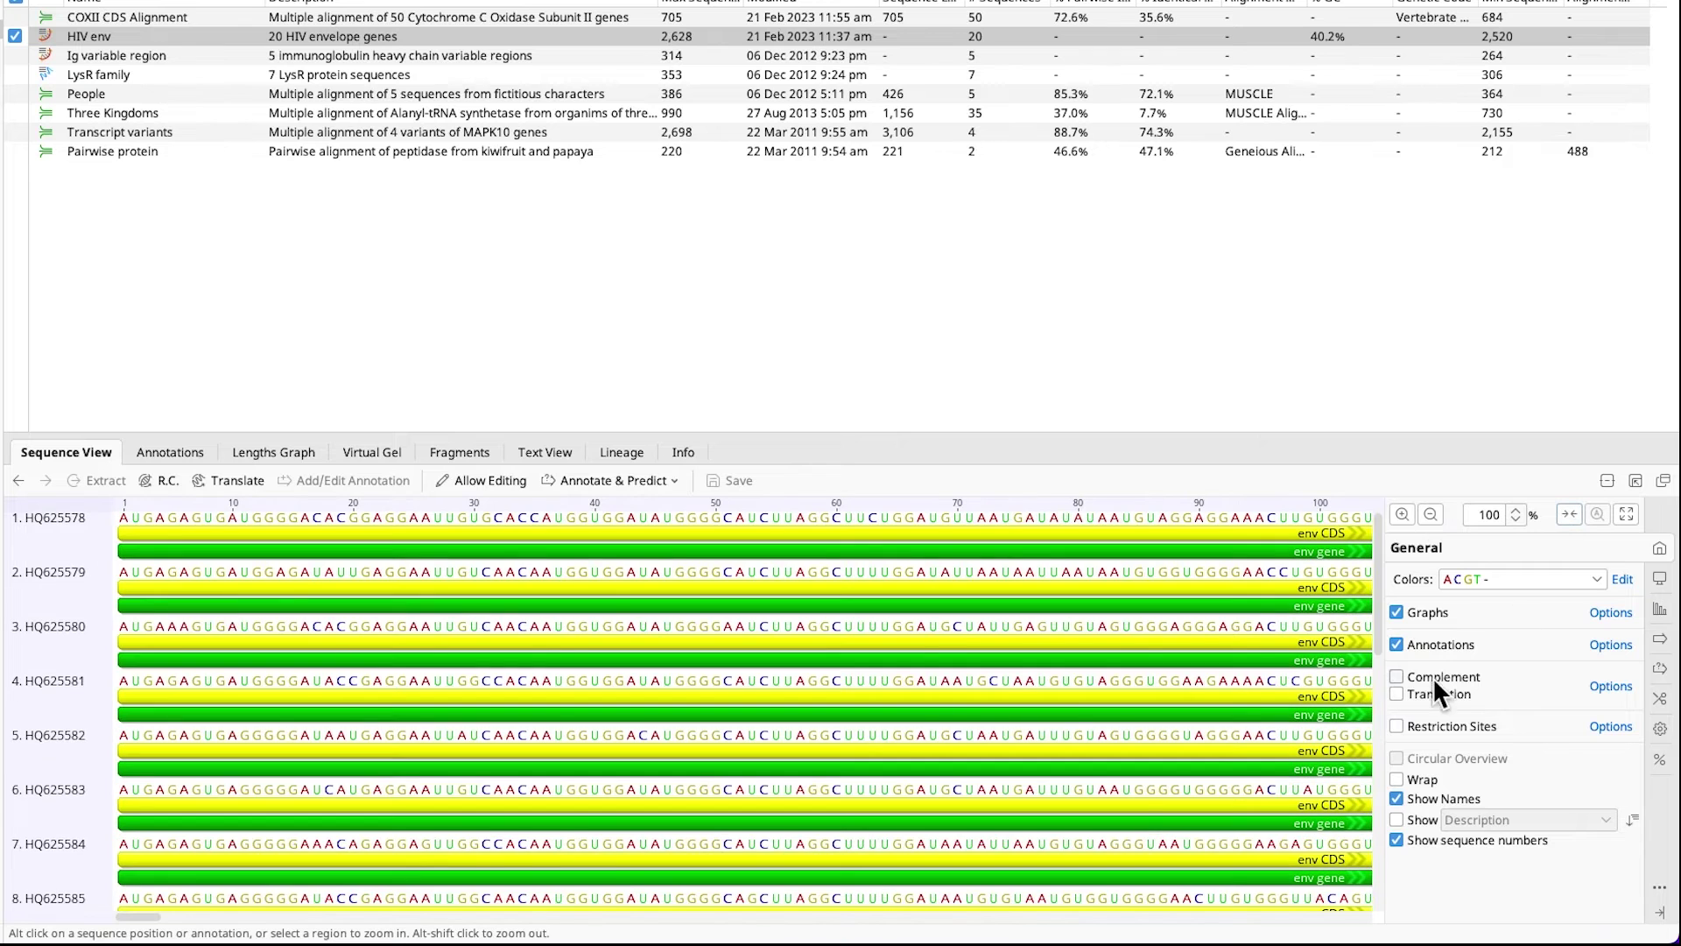
pyautogui.click(1397, 692)
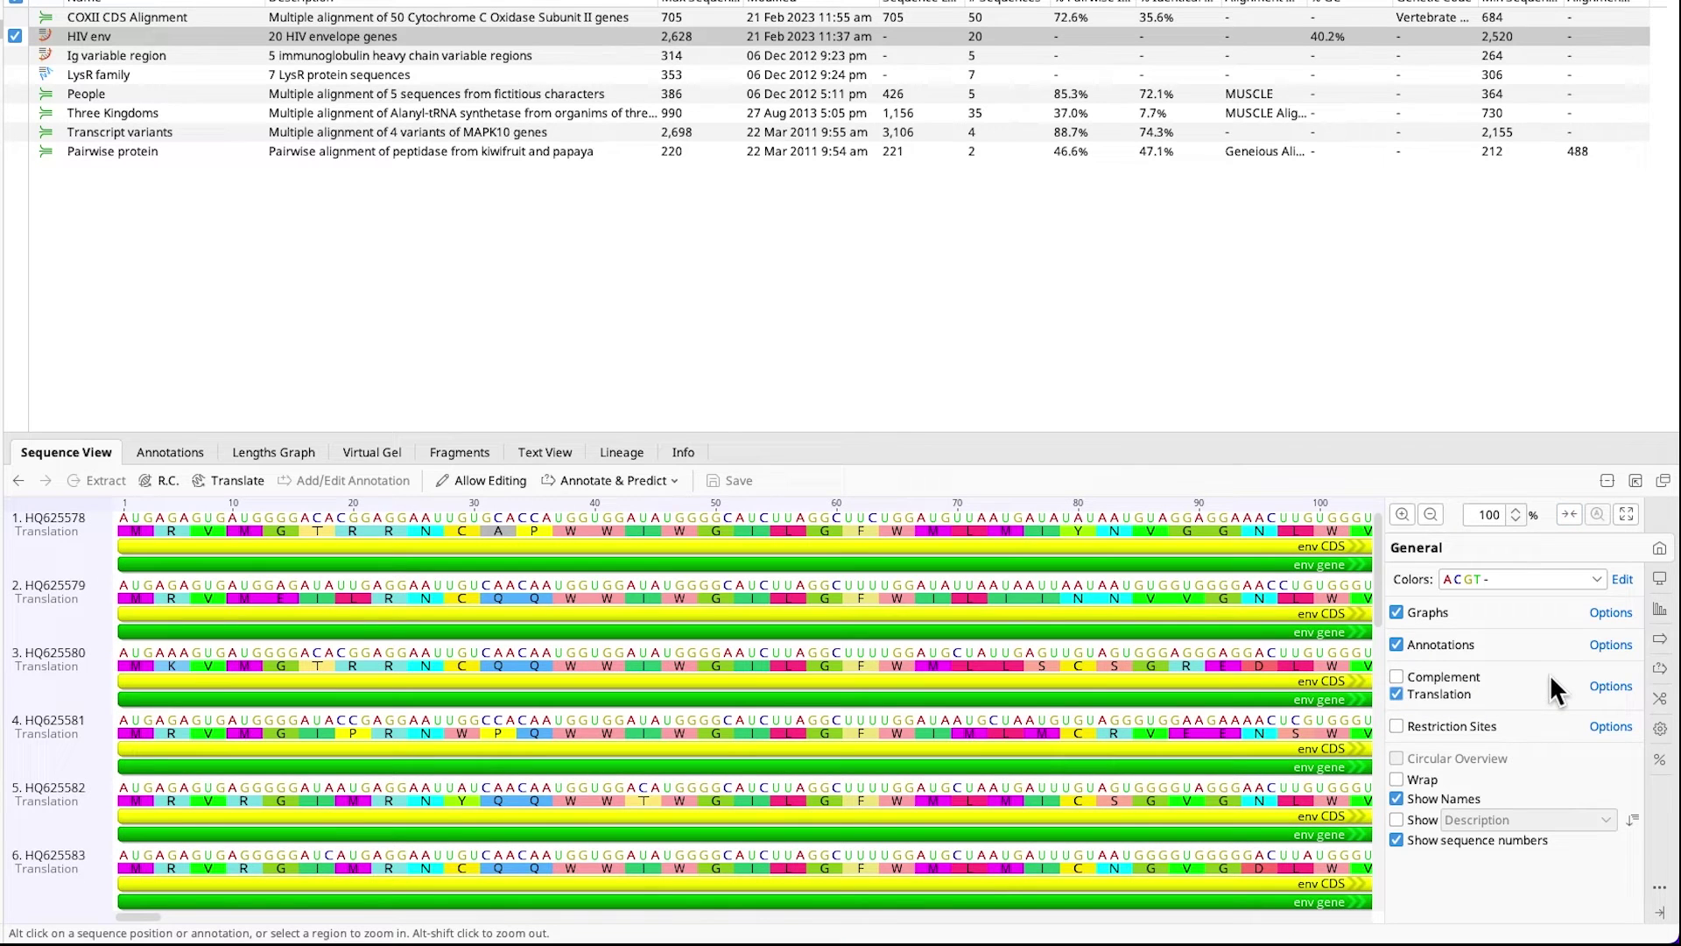
# Step: Open Live Annotate & Predict and toggle Find ORFs on, then off
pyautogui.click(1662, 672)
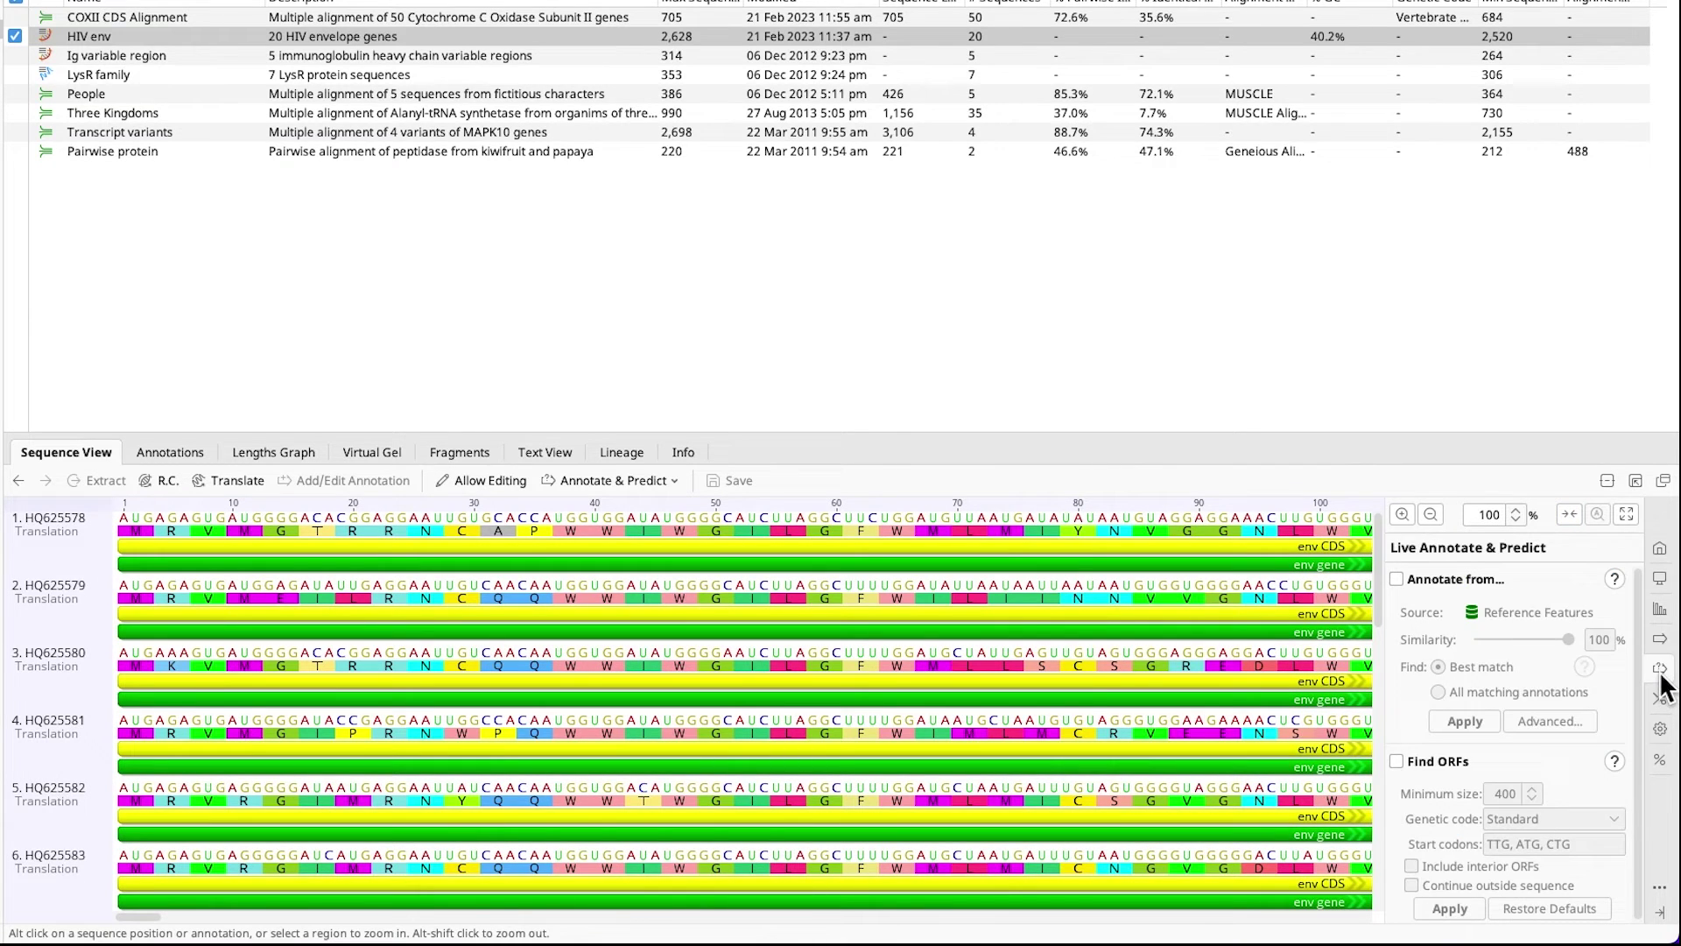
pyautogui.click(1396, 761)
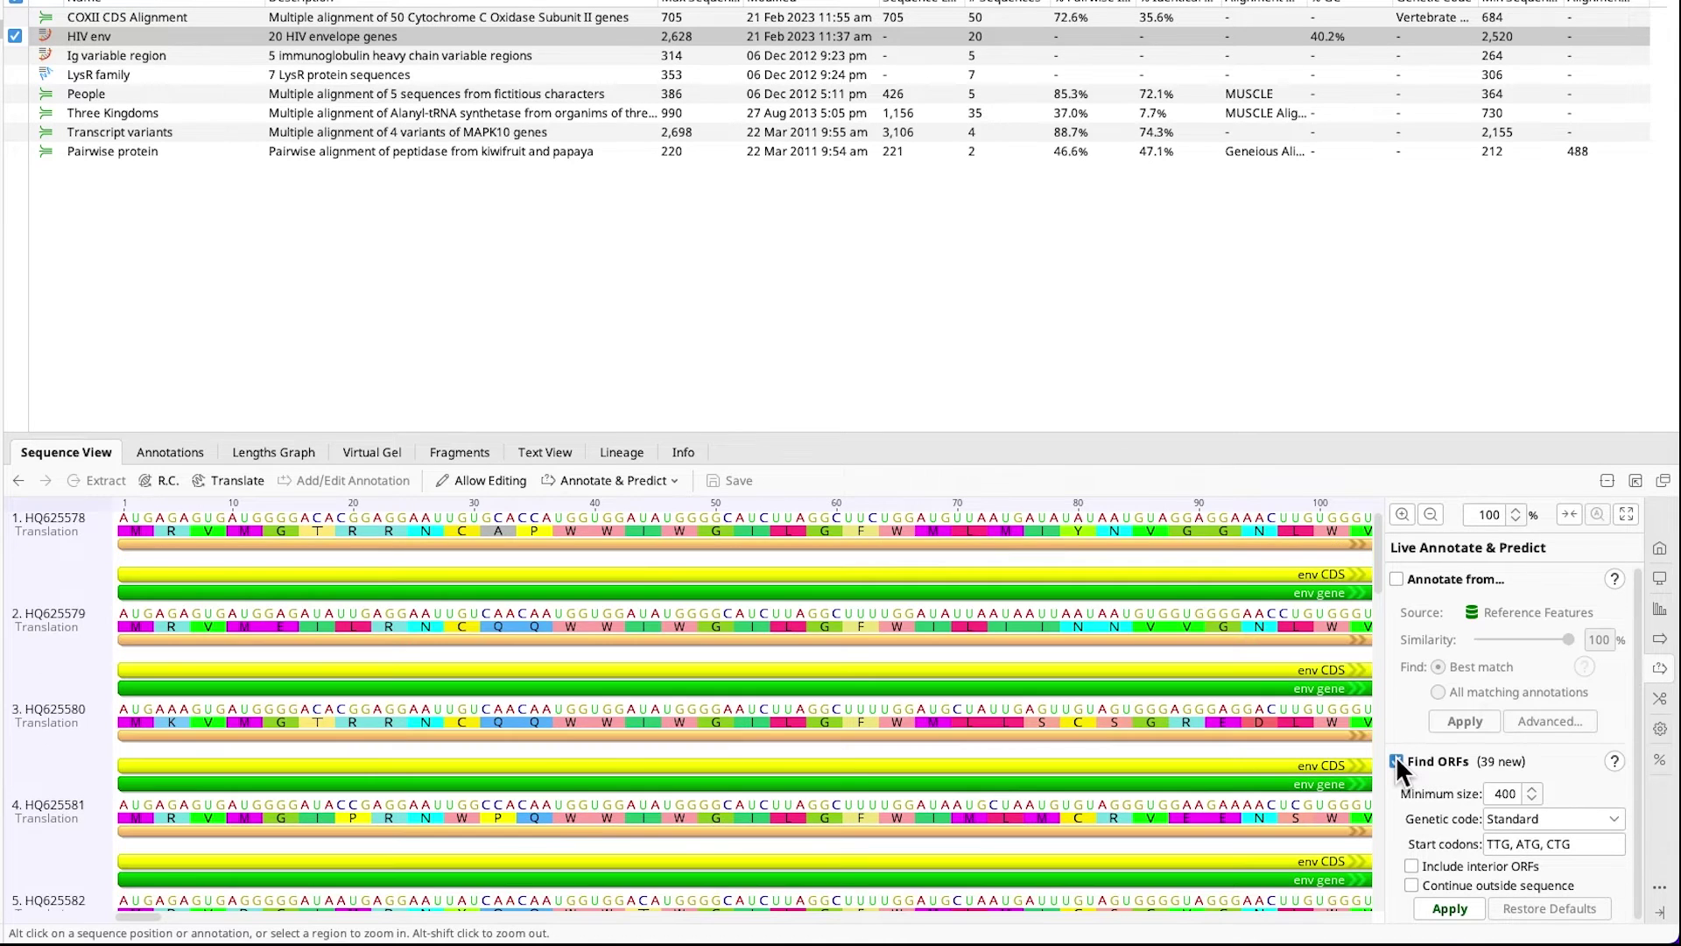
pyautogui.click(1396, 762)
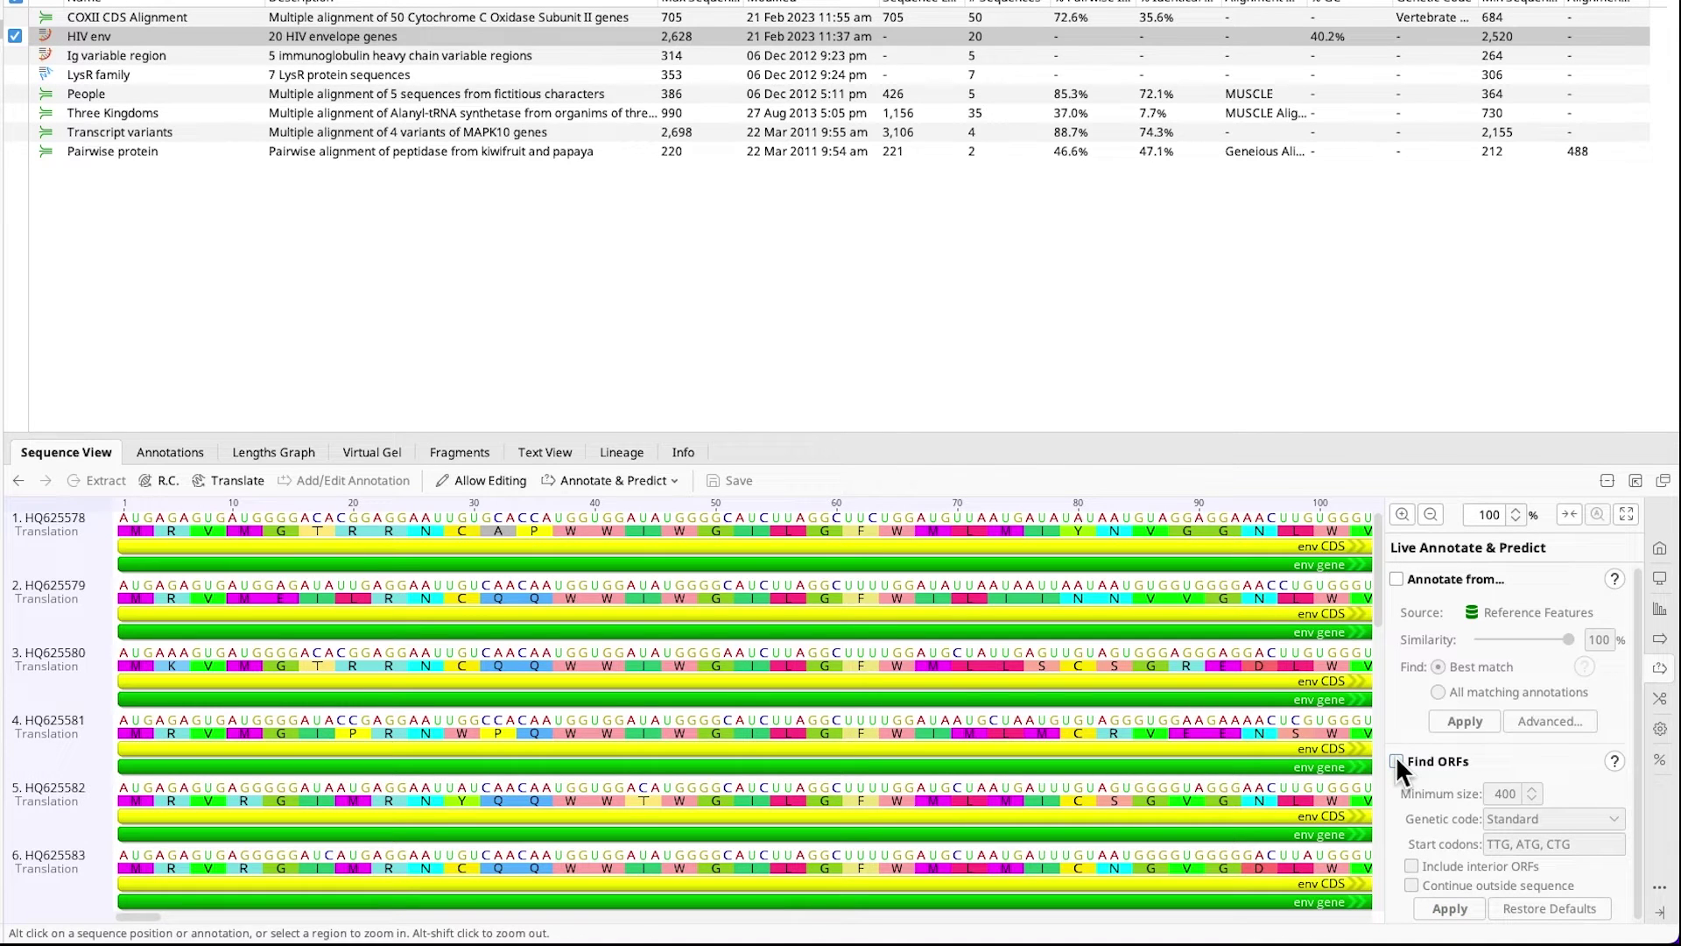
# Step: Enable editing, replace base 31 of HQ625578 with T, and select its bases 1–35
pyautogui.click(465, 482)
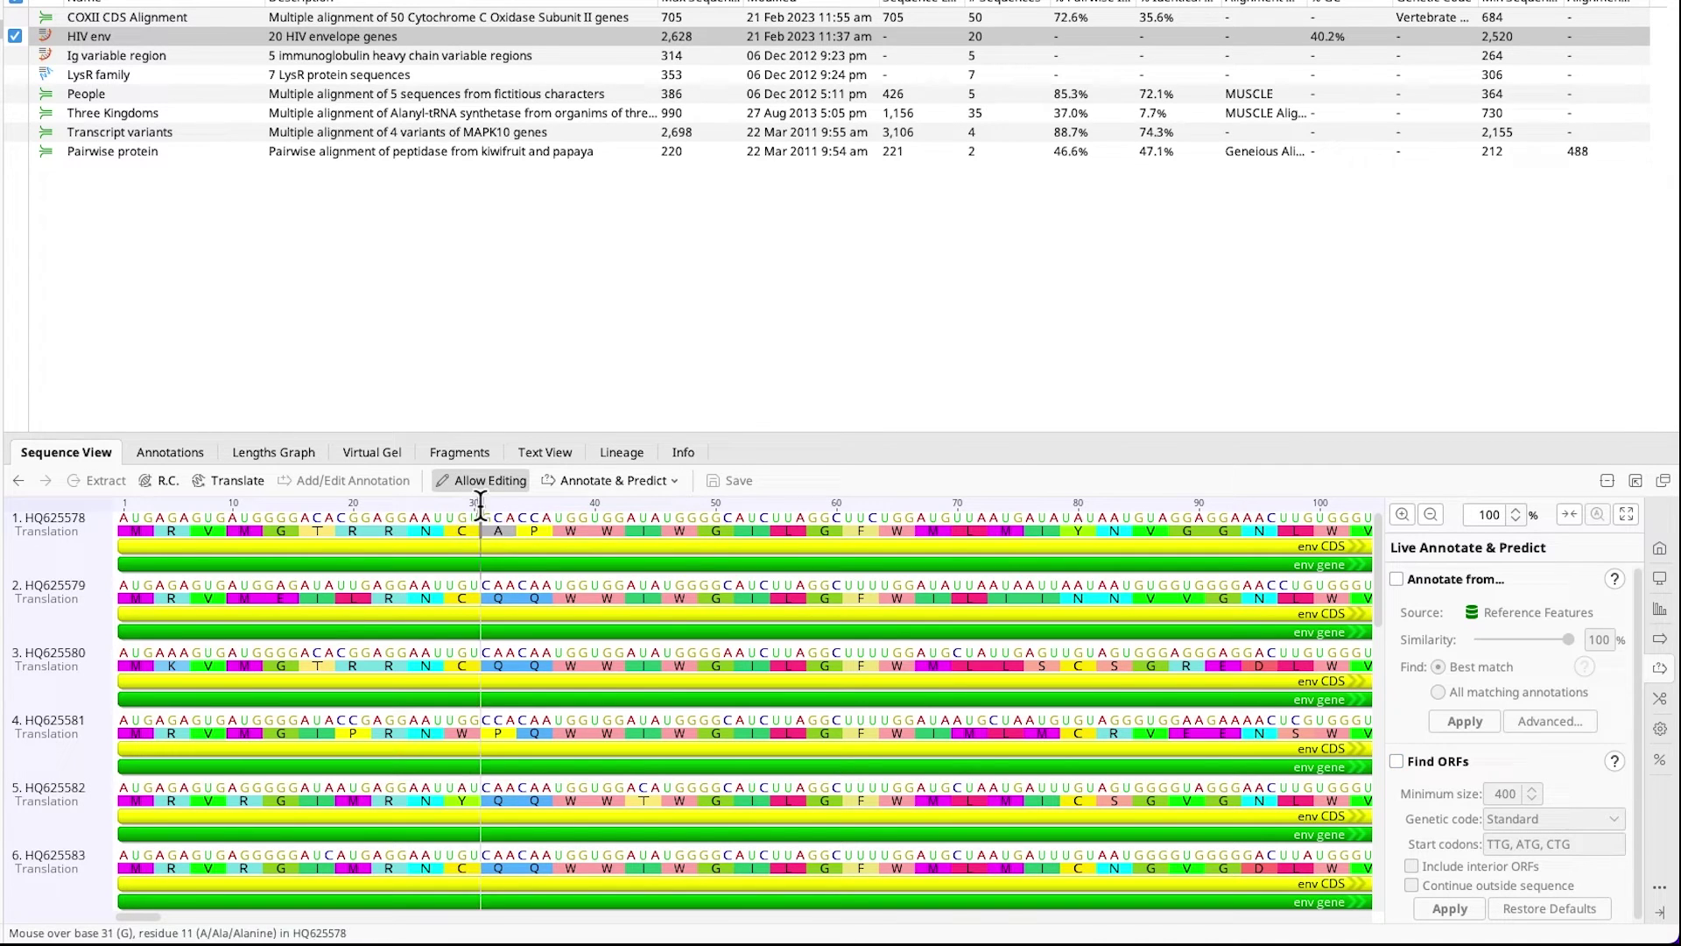
pyautogui.click(486, 518)
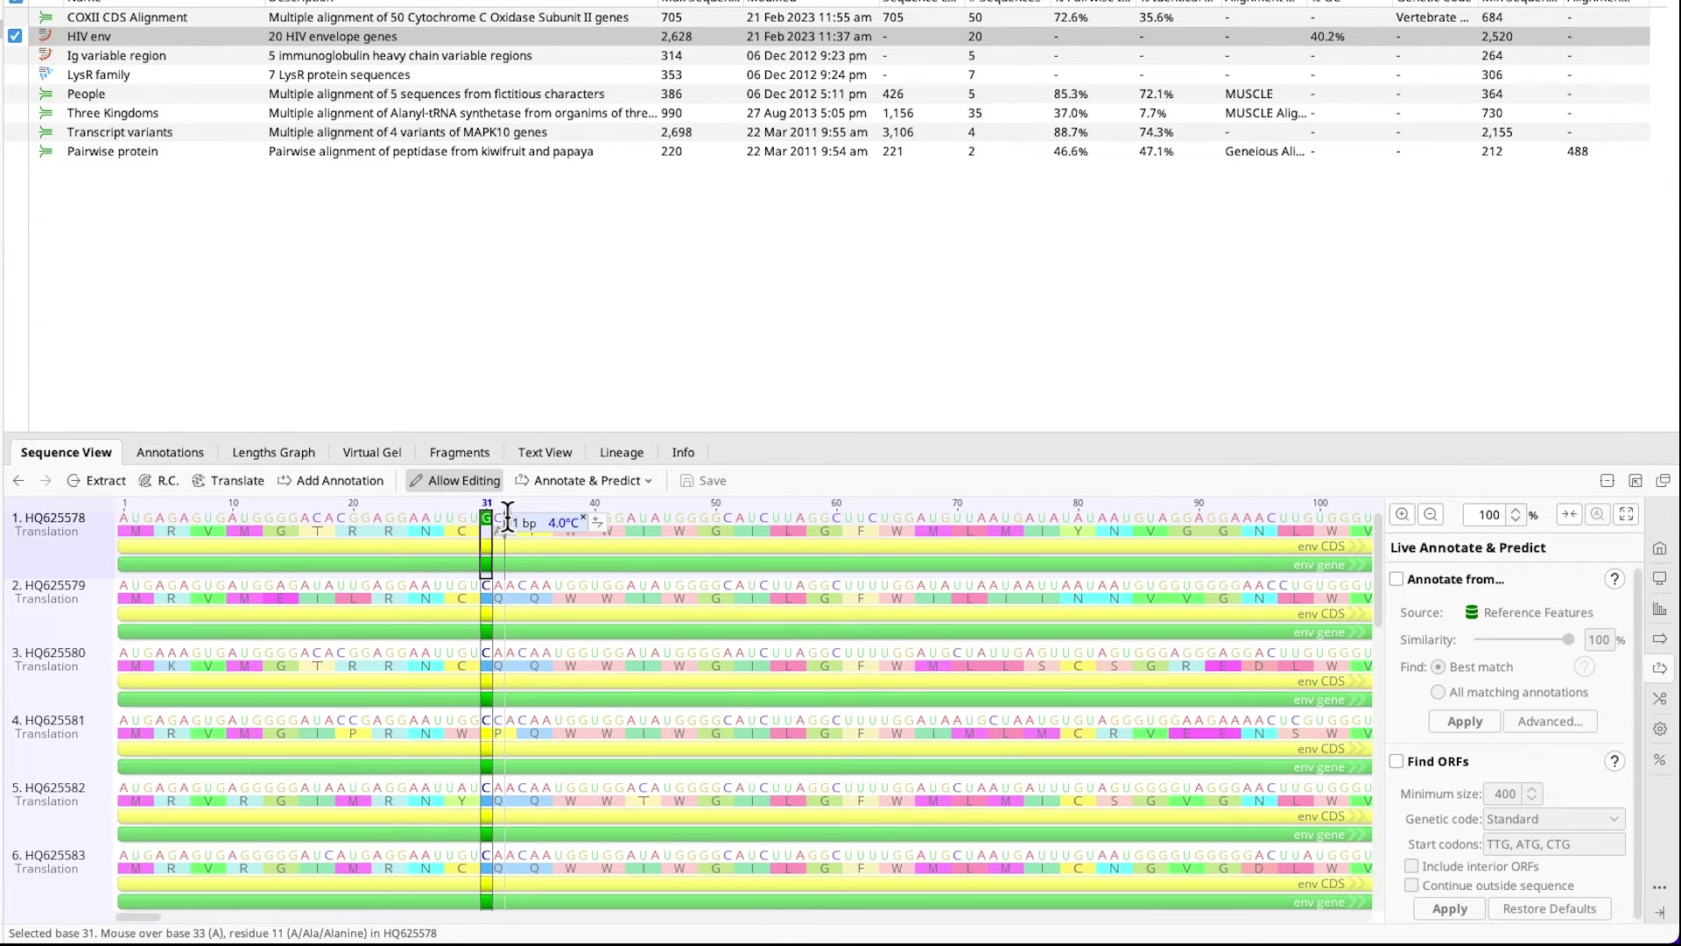
pyautogui.write('t')
pyautogui.moveTo(122, 521); pyautogui.dragTo(540, 562)
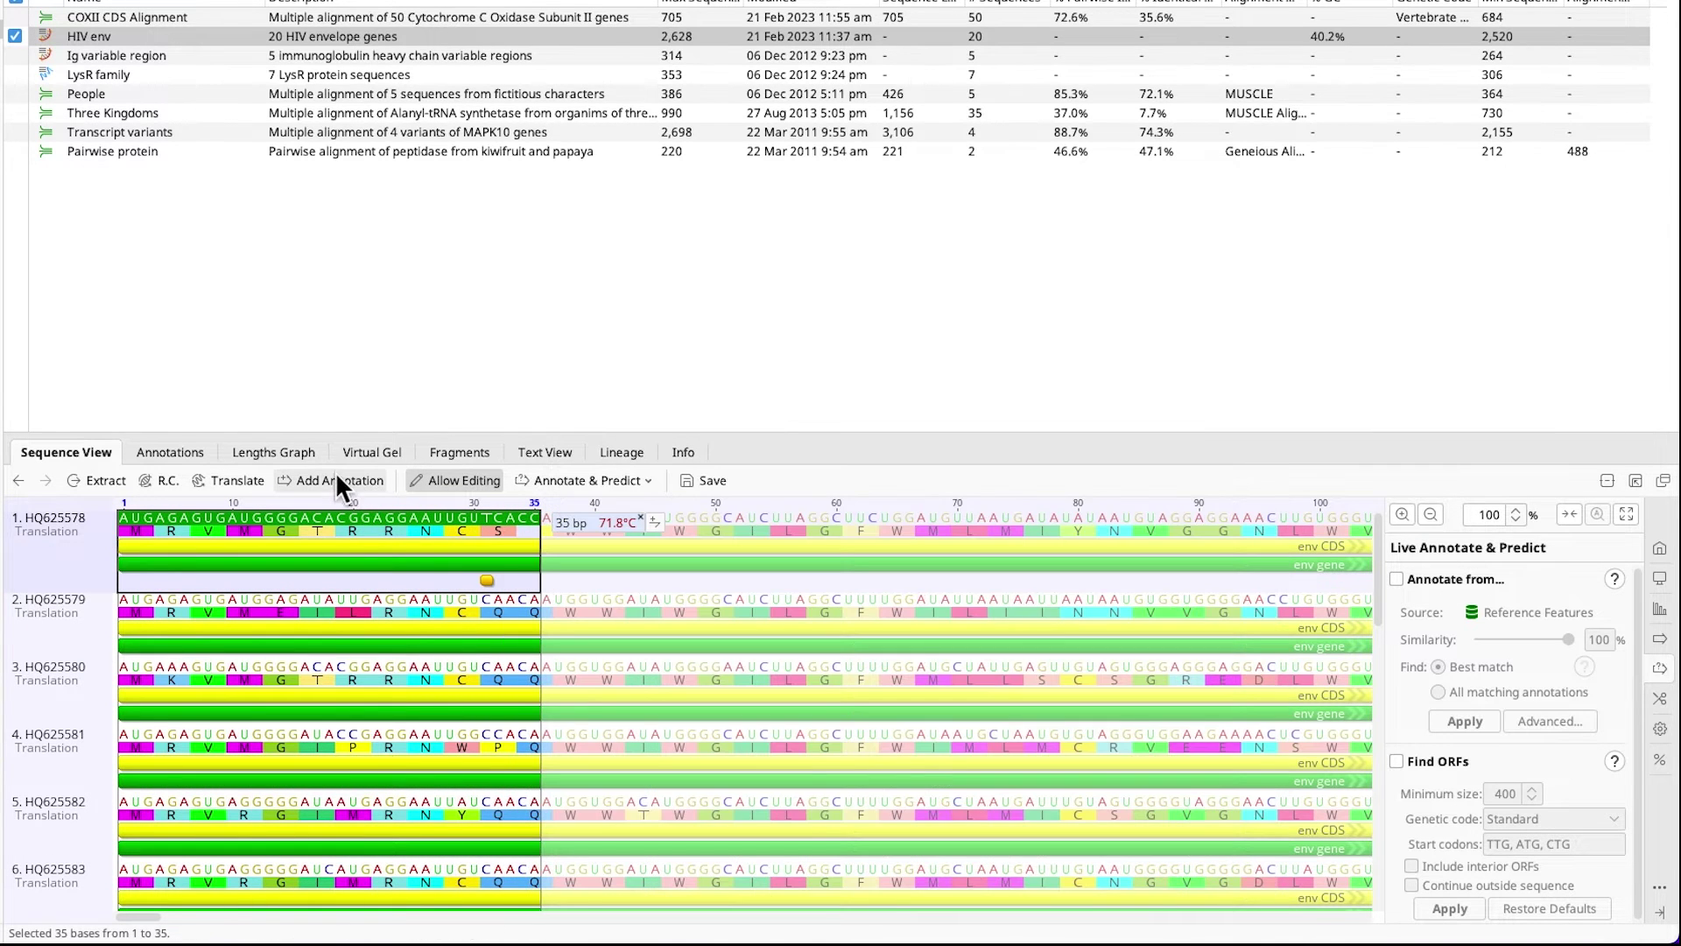
# Step: Add a Misc Feature annotation named 'New Feature' to the selected bases 1–35
pyautogui.click(325, 482)
pyautogui.write('New ')
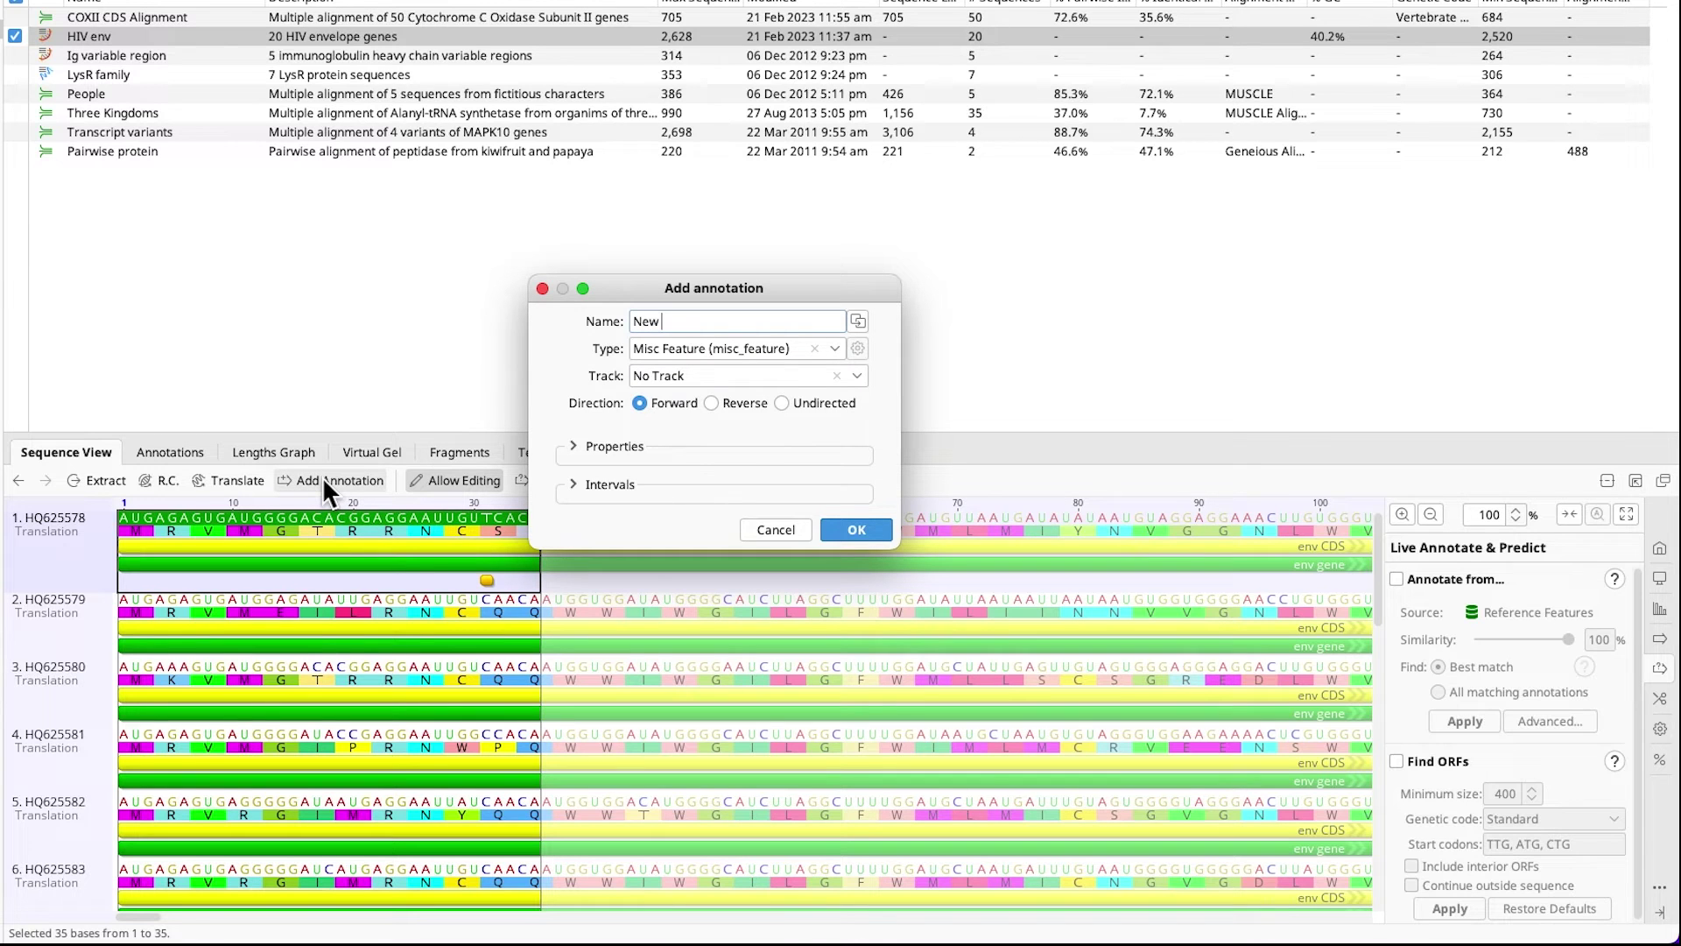
pyautogui.write('Feature')
pyautogui.click(833, 348)
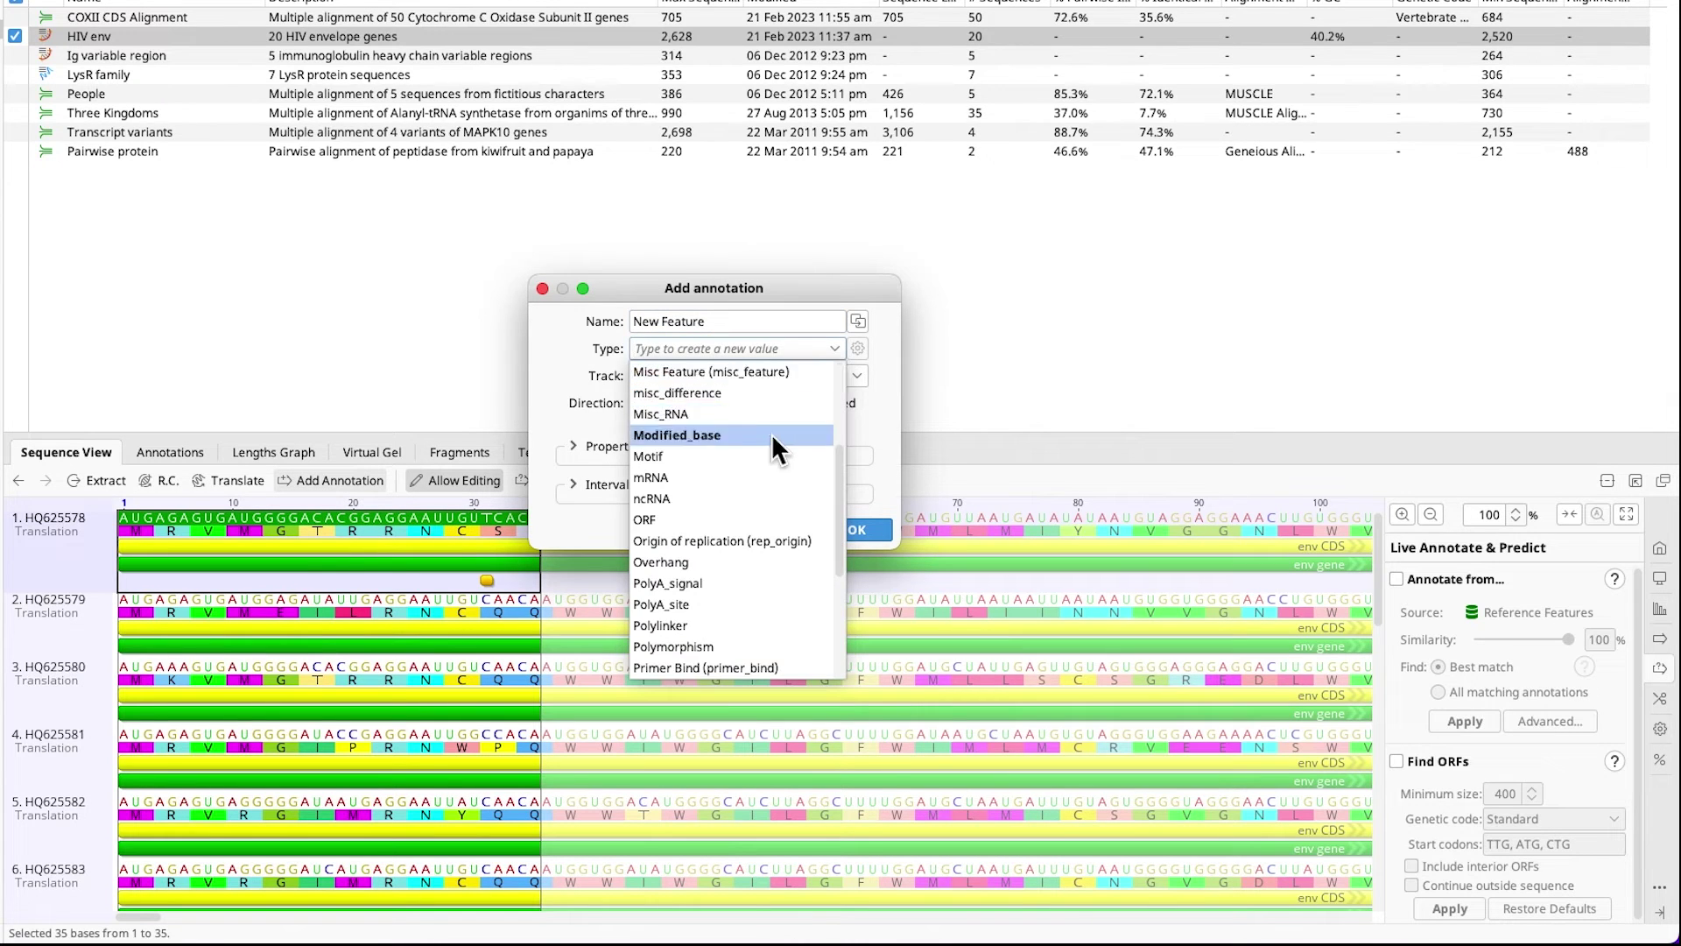
pyautogui.click(761, 561)
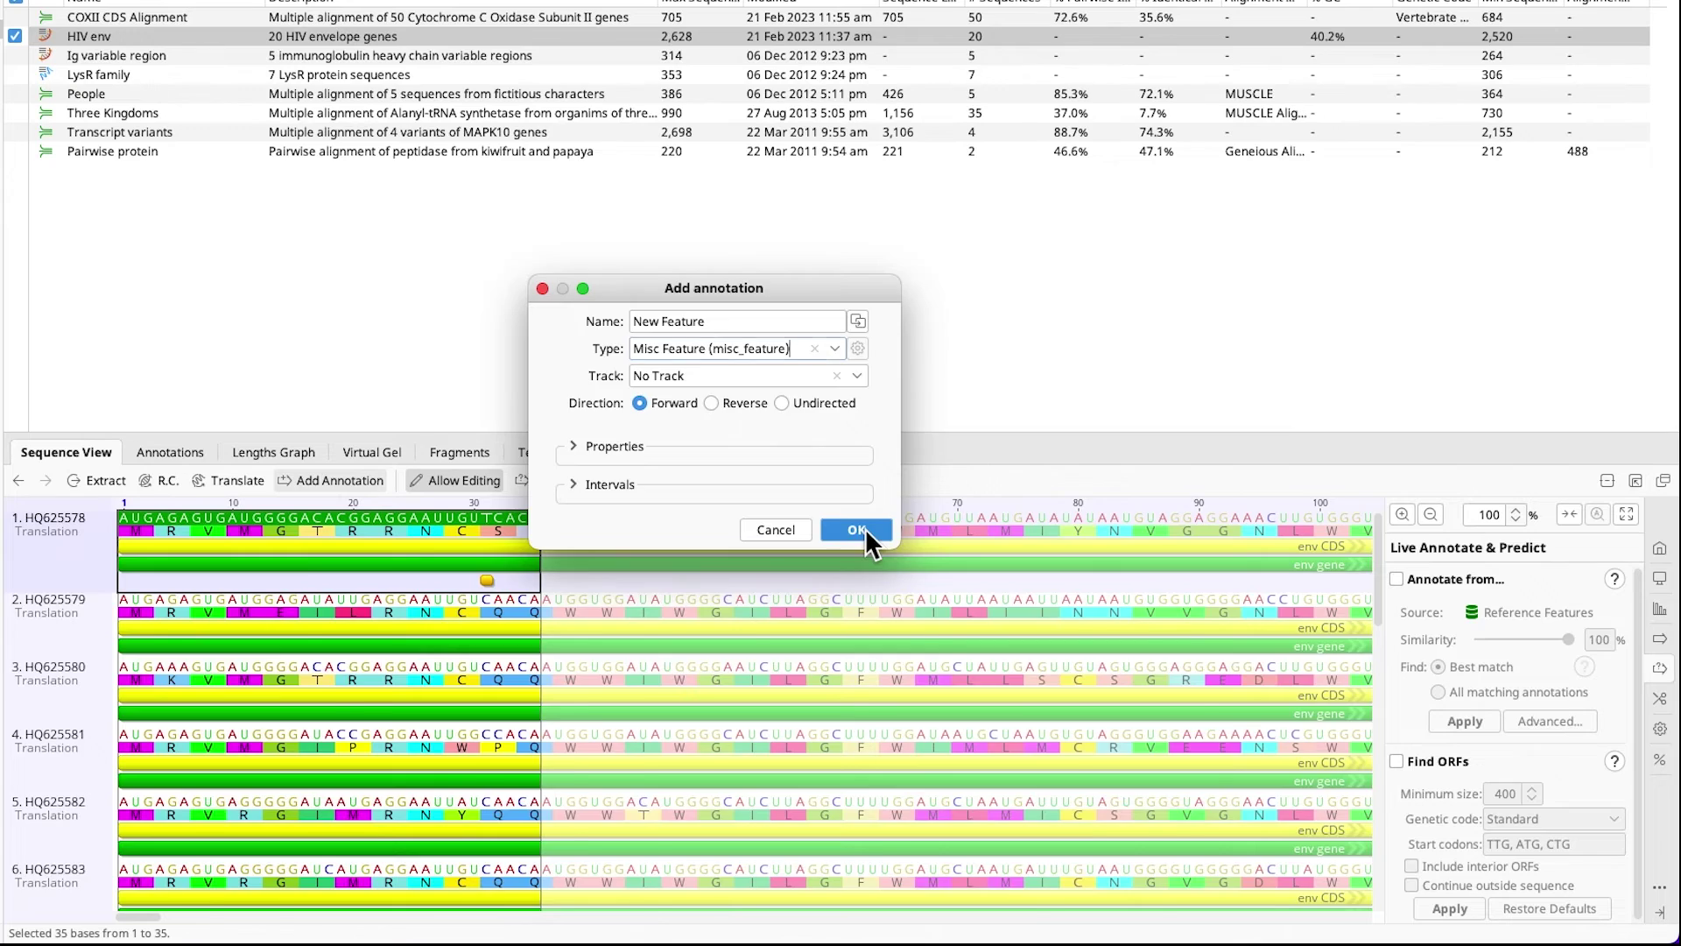
pyautogui.click(867, 528)
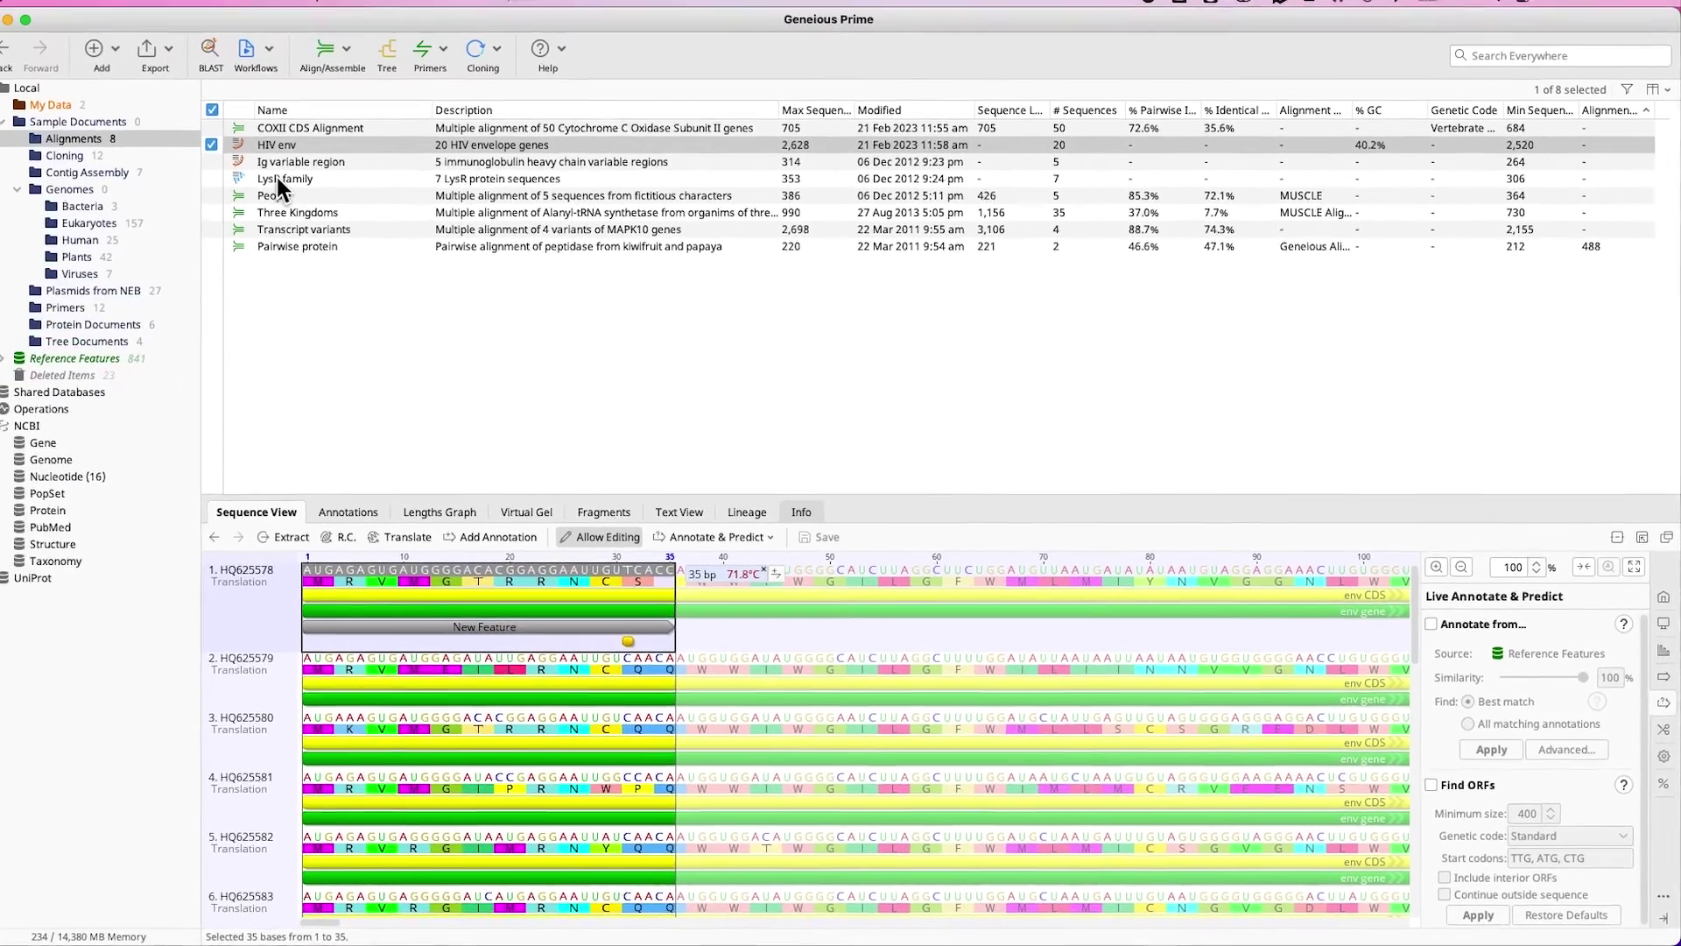
# Step: Run Multiple Align with default settings on the seven LysR family protein sequences
pyautogui.click(298, 193)
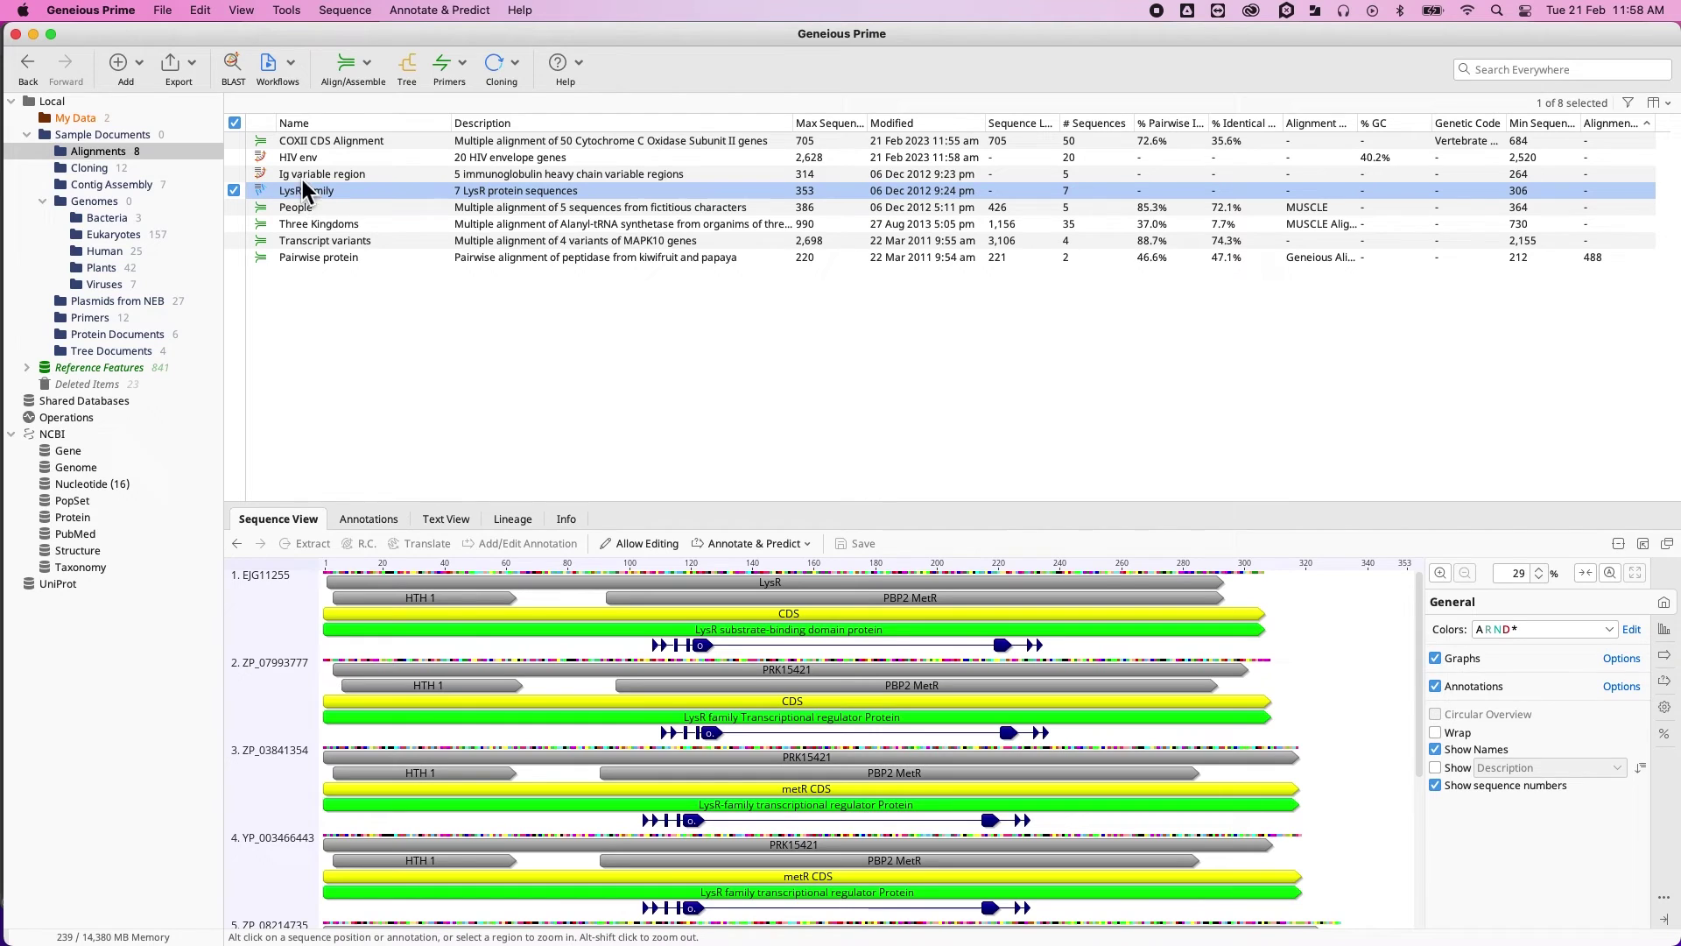
pyautogui.click(367, 76)
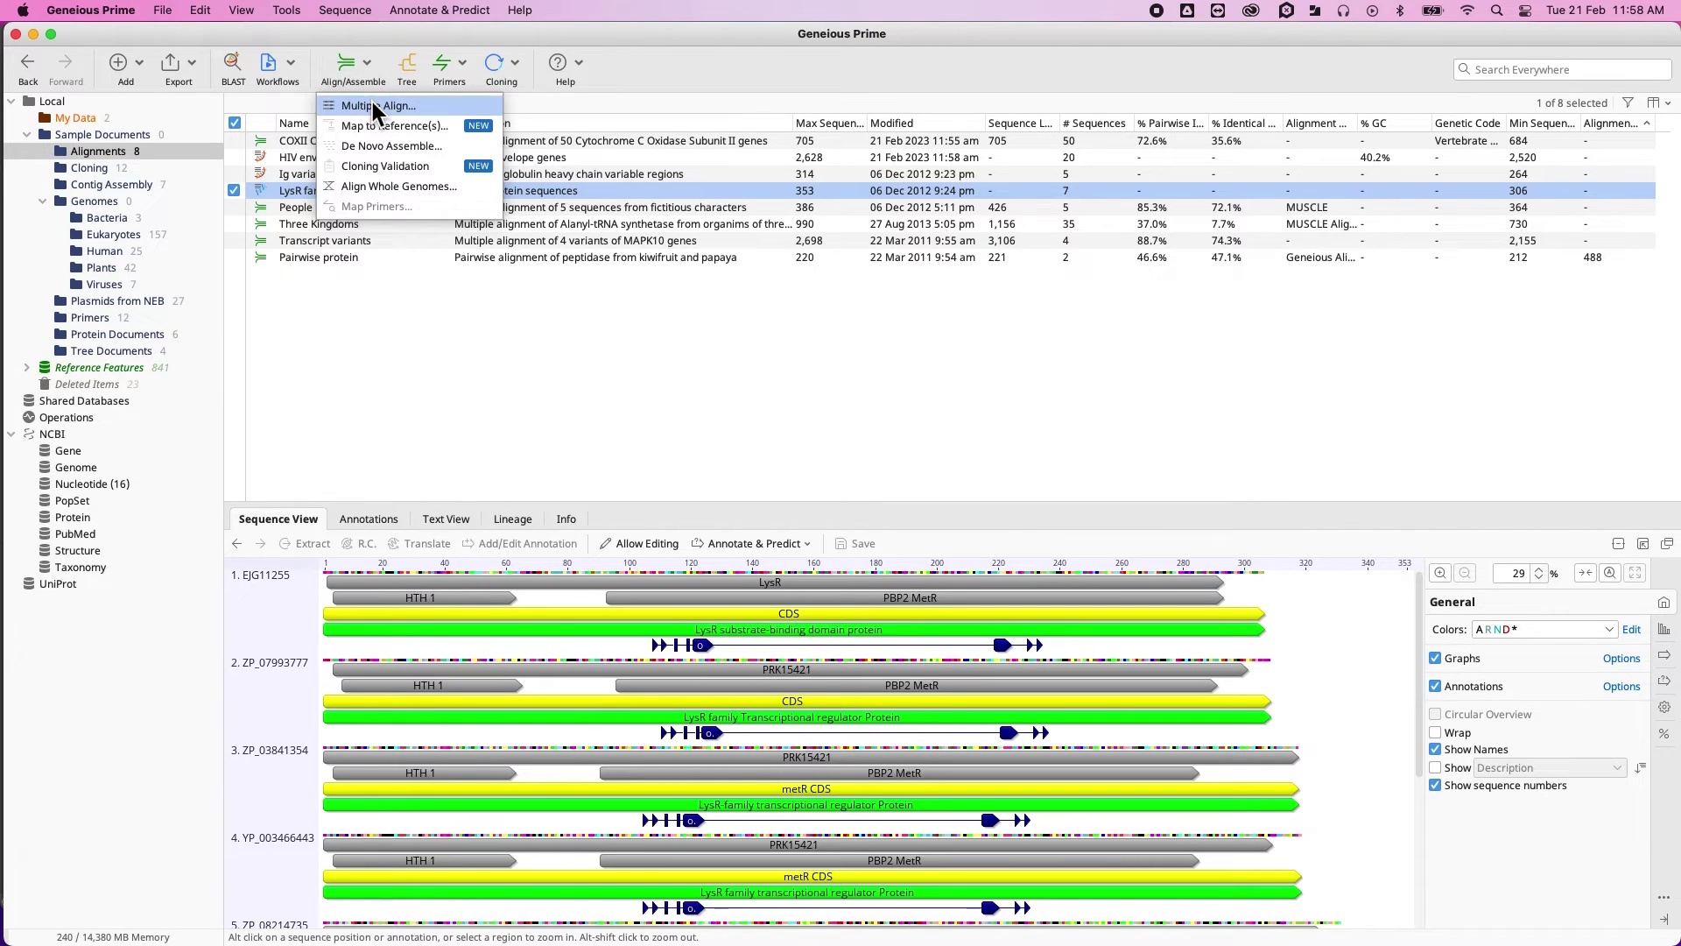
pyautogui.click(372, 104)
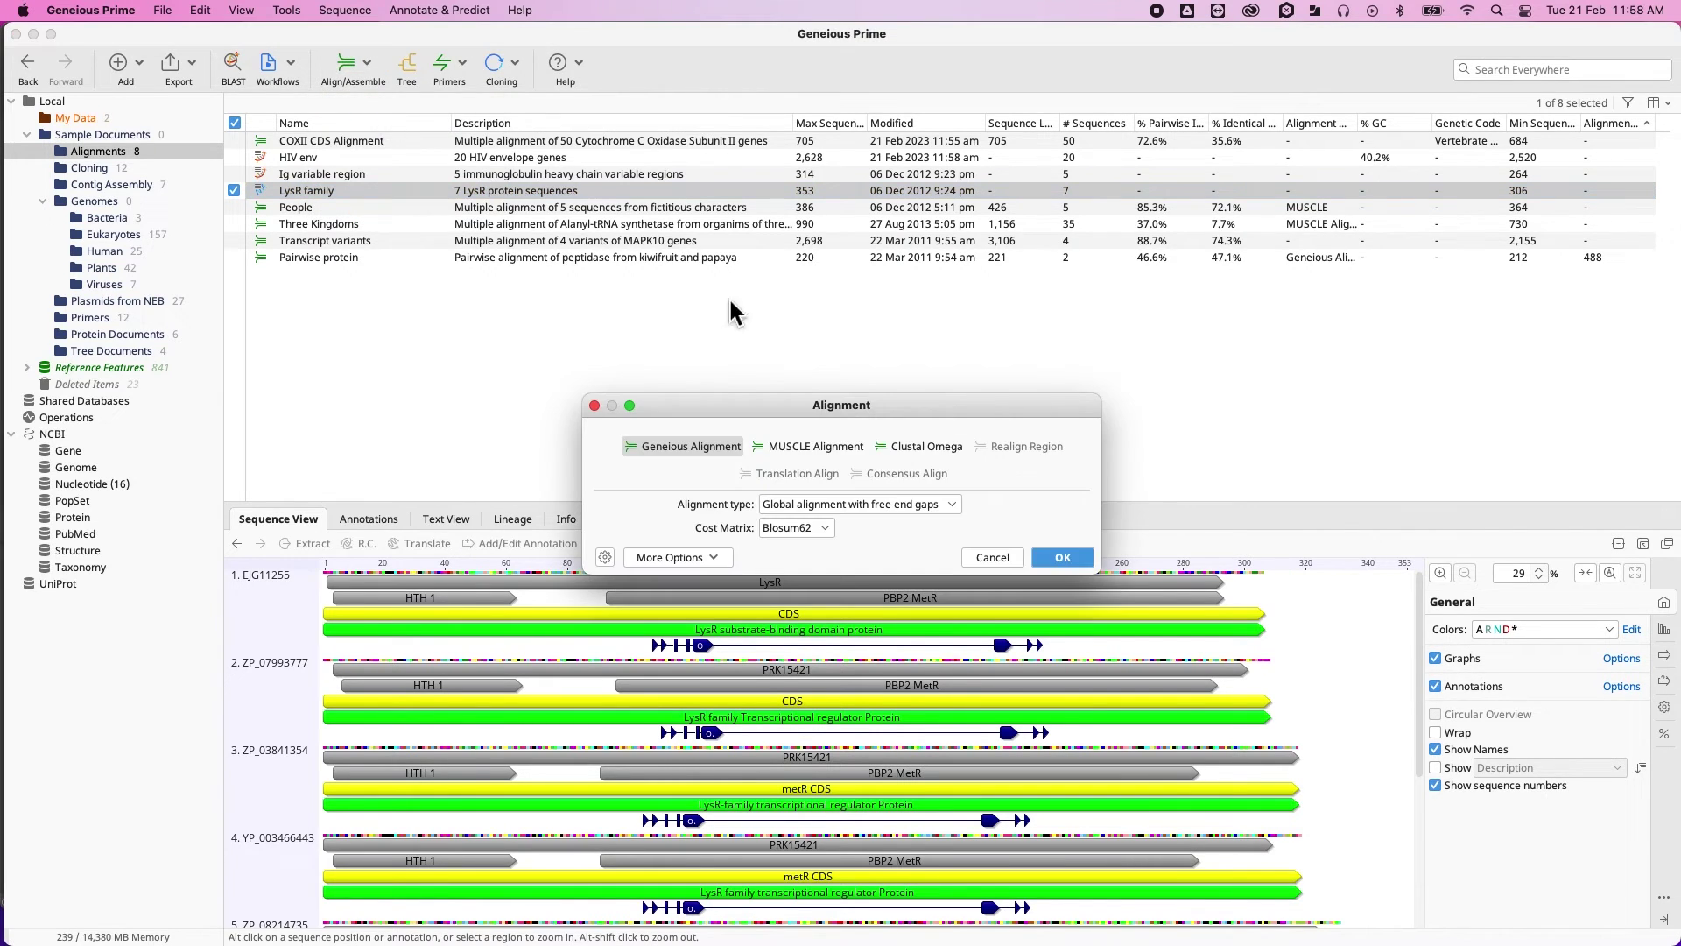
pyautogui.click(1069, 563)
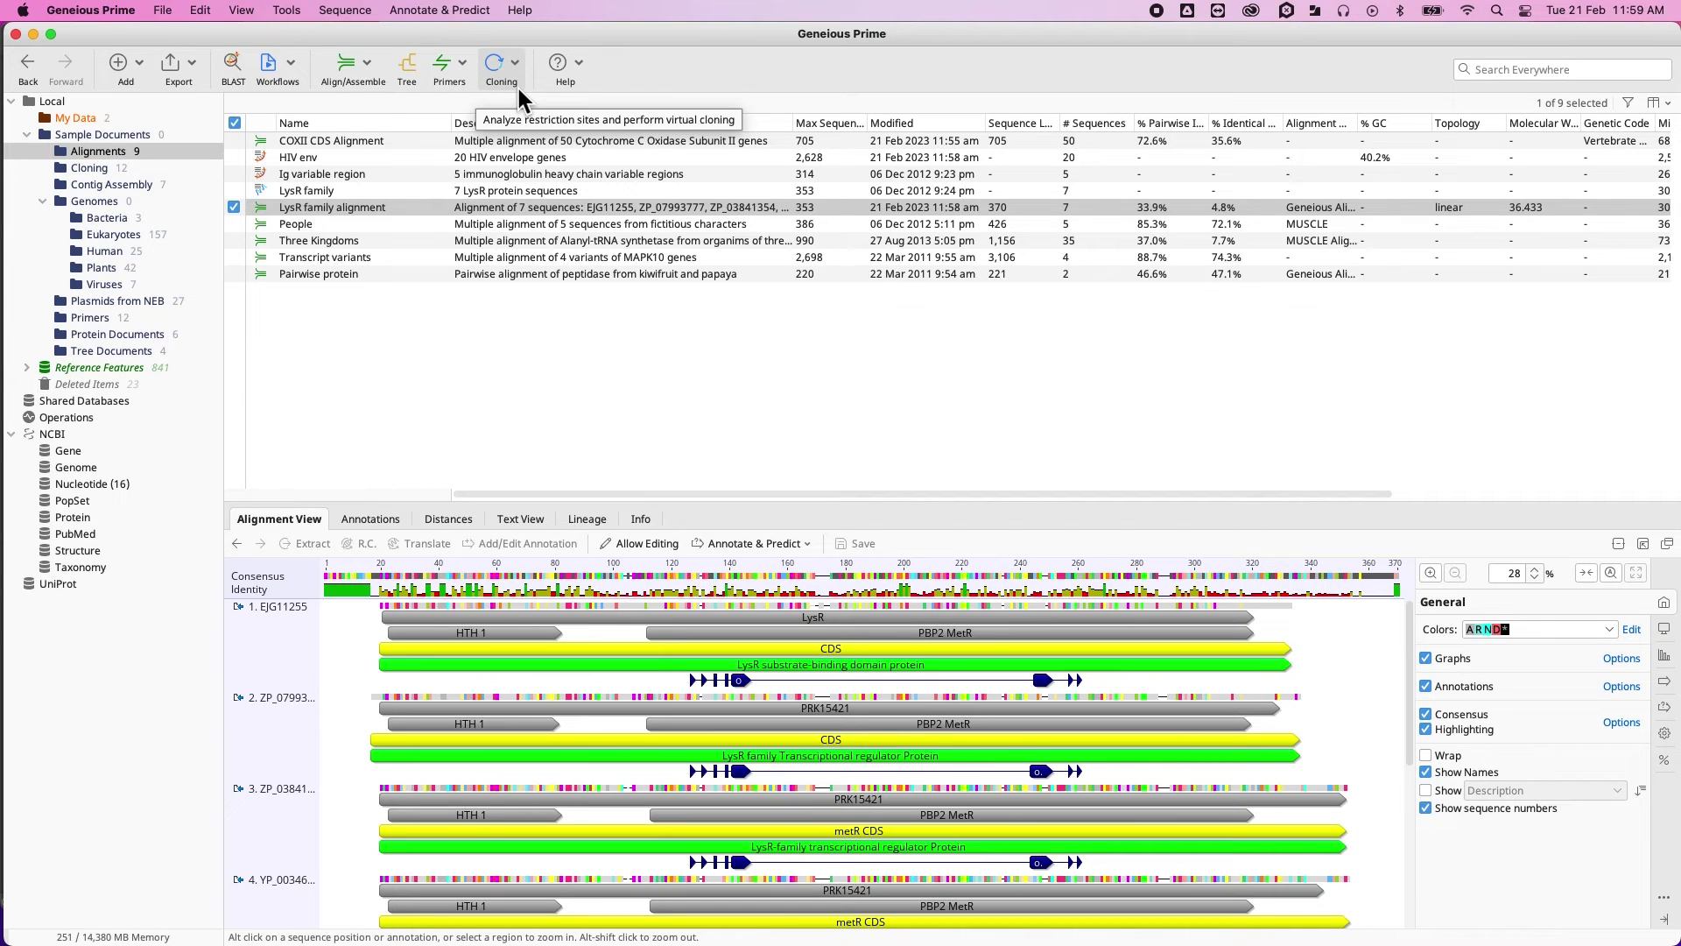
# Step: Install the BBDuk Trimmer plugin from Tools > Plugins and close Preferences
pyautogui.click(285, 10)
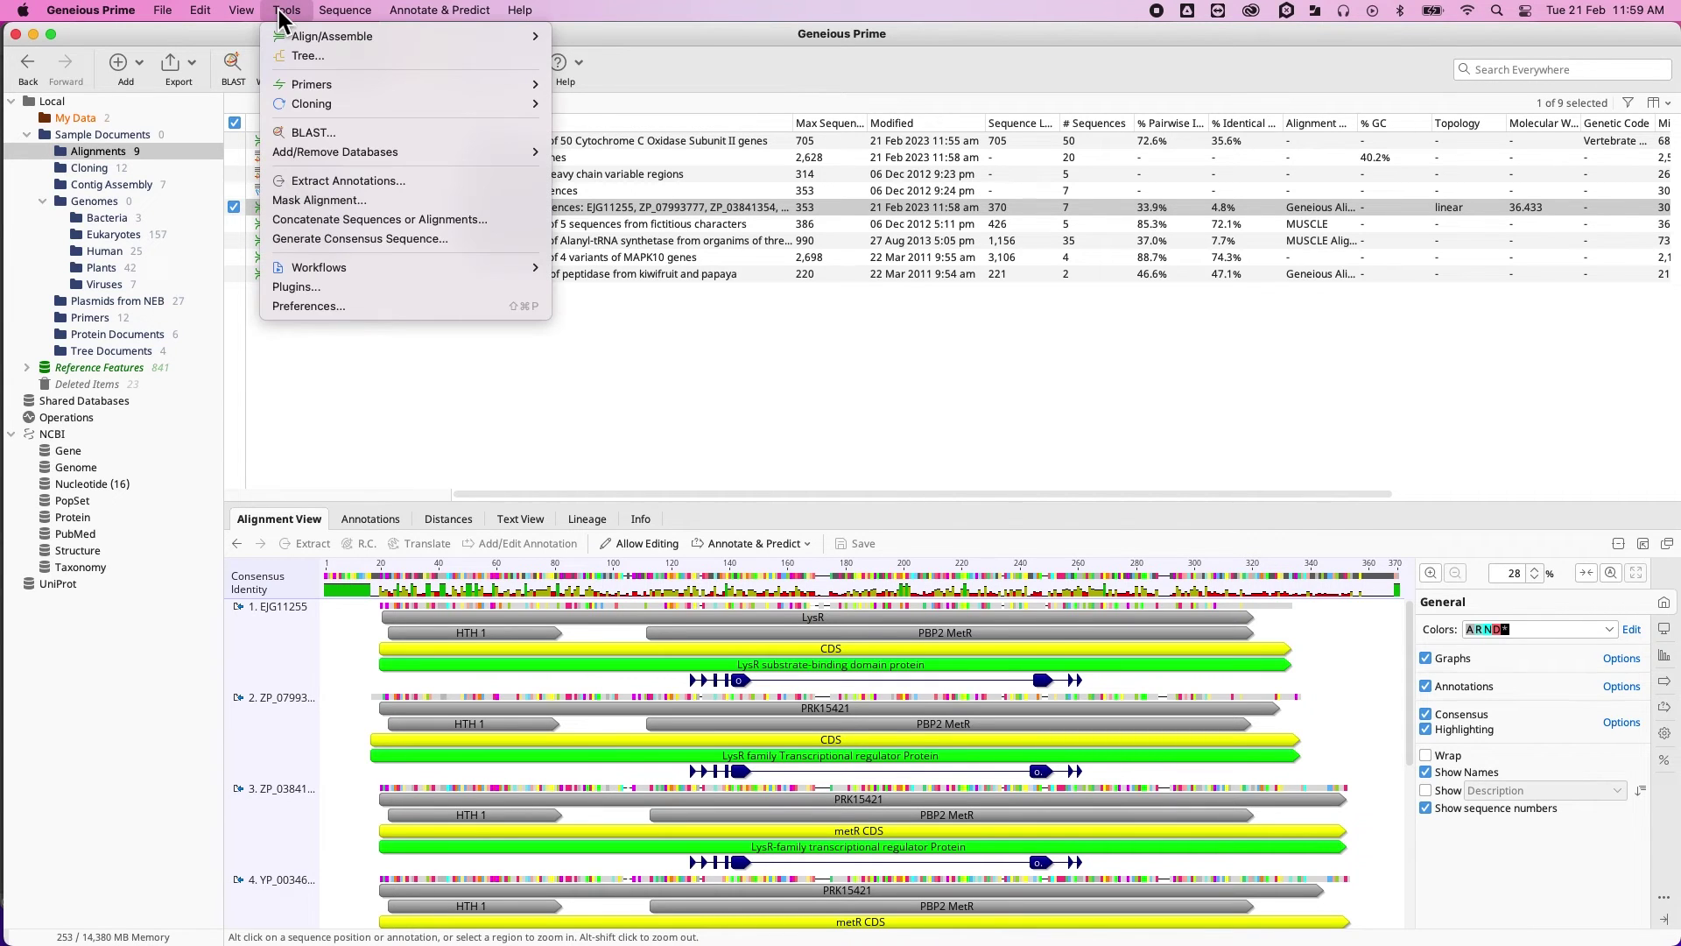
pyautogui.click(296, 286)
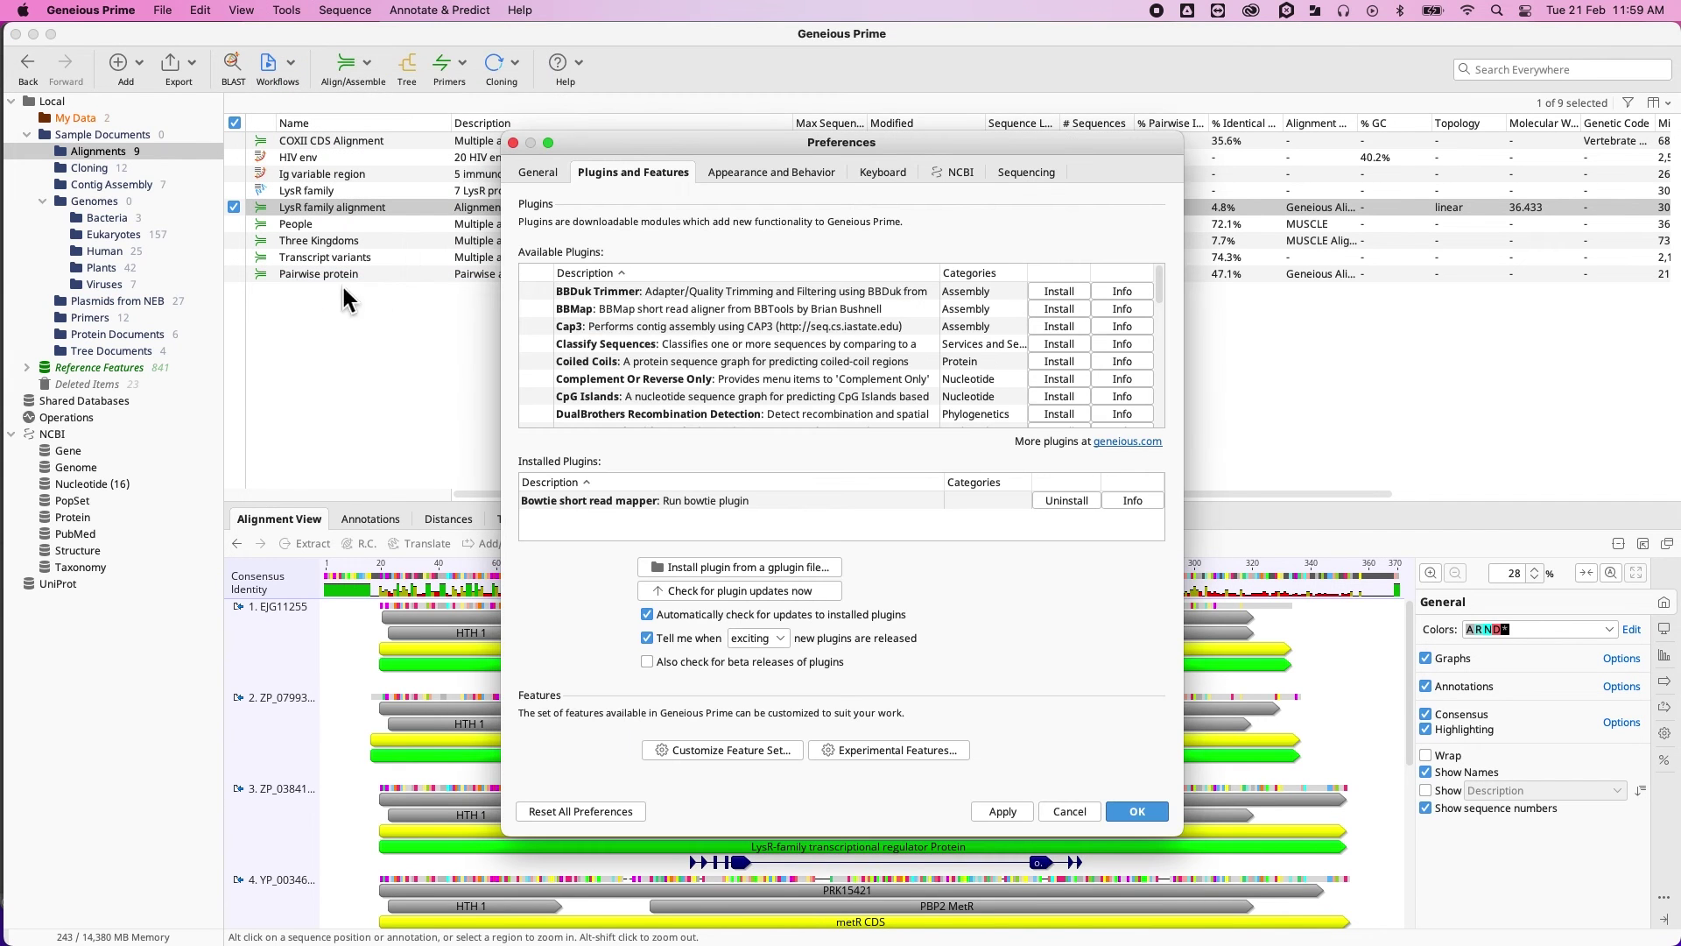
pyautogui.click(622, 300)
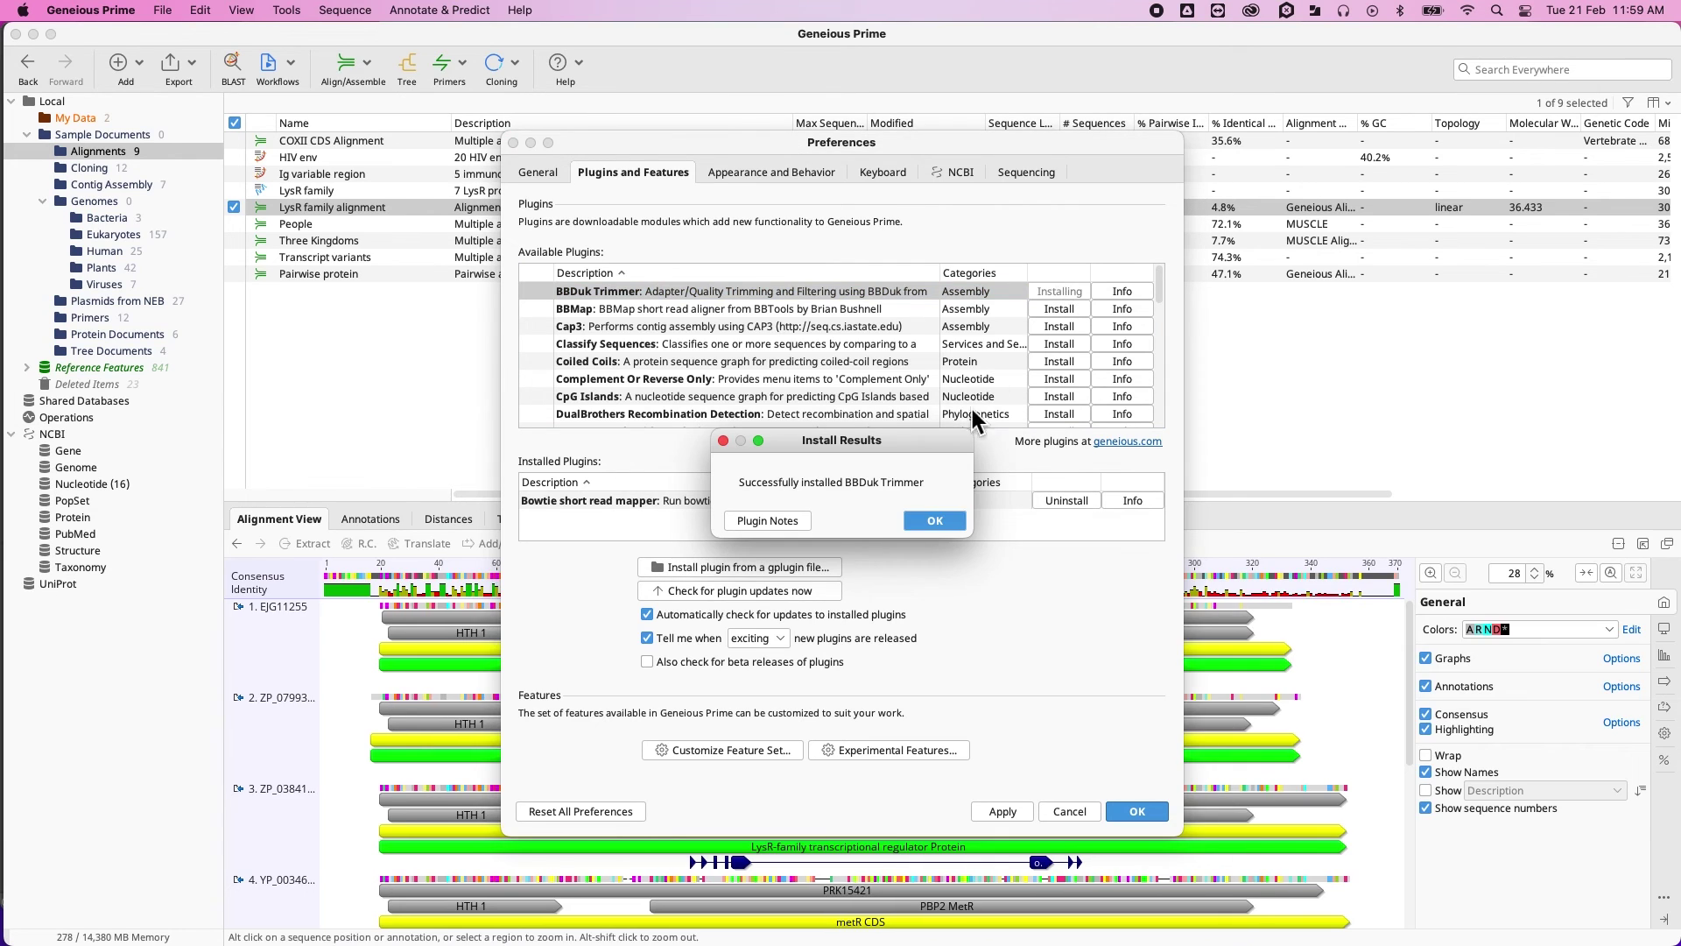
pyautogui.click(935, 520)
pyautogui.click(1133, 807)
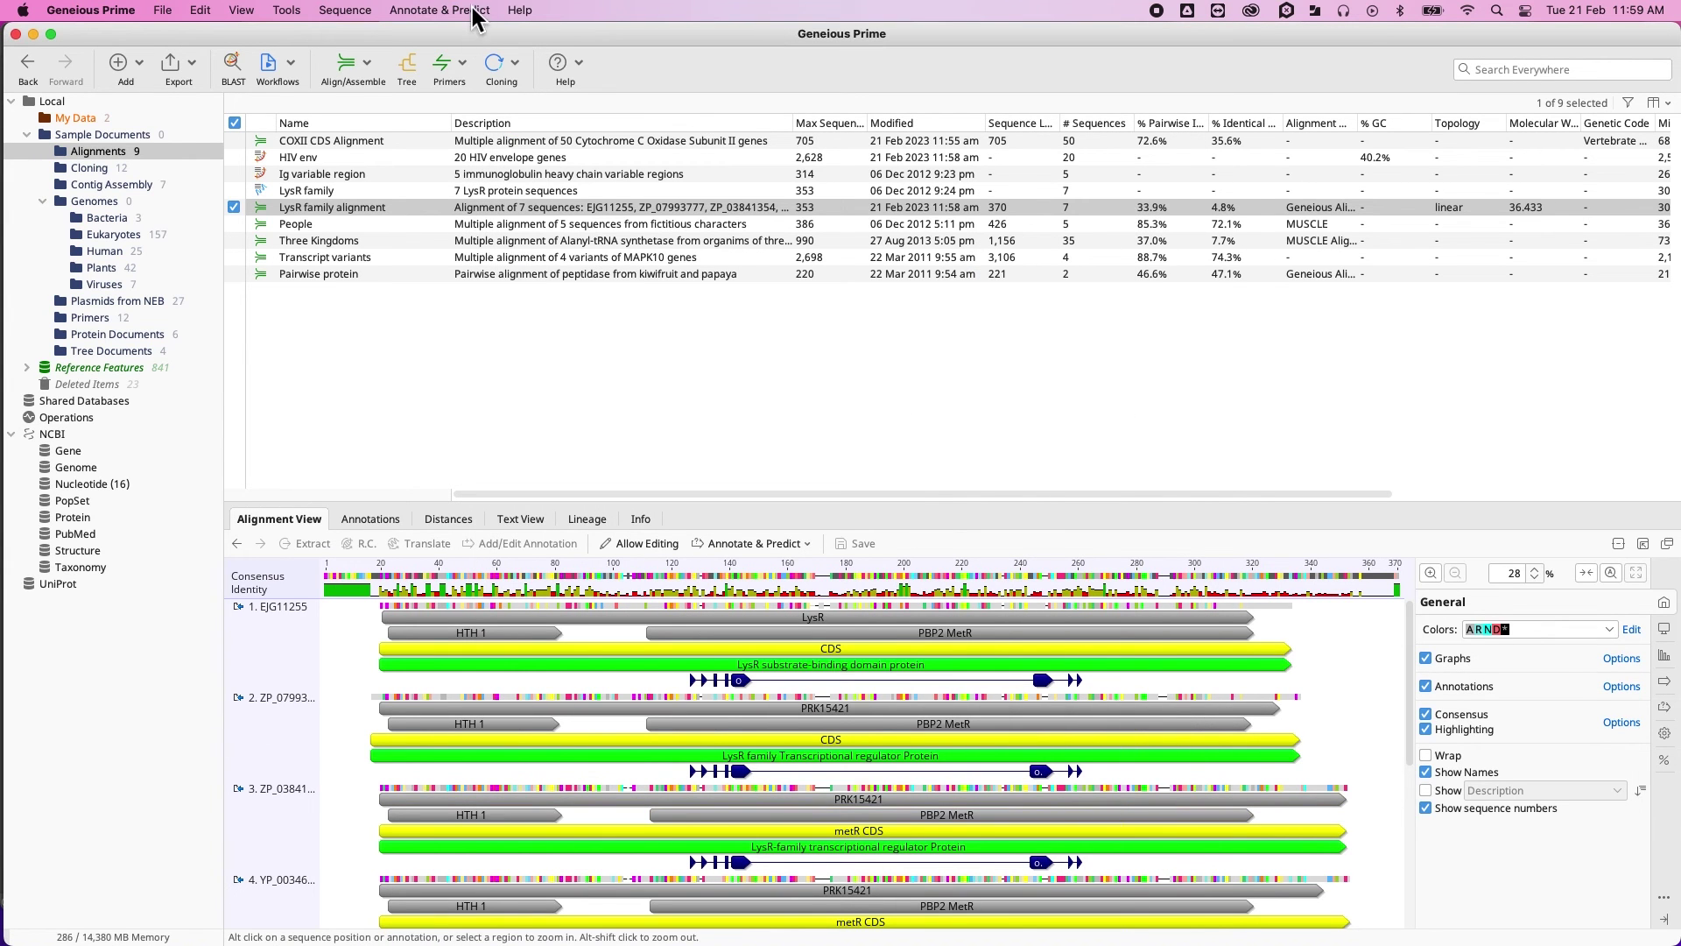
# Step: Open Geneious Academy from the Help menu to view its tutorial videos
pyautogui.click(522, 16)
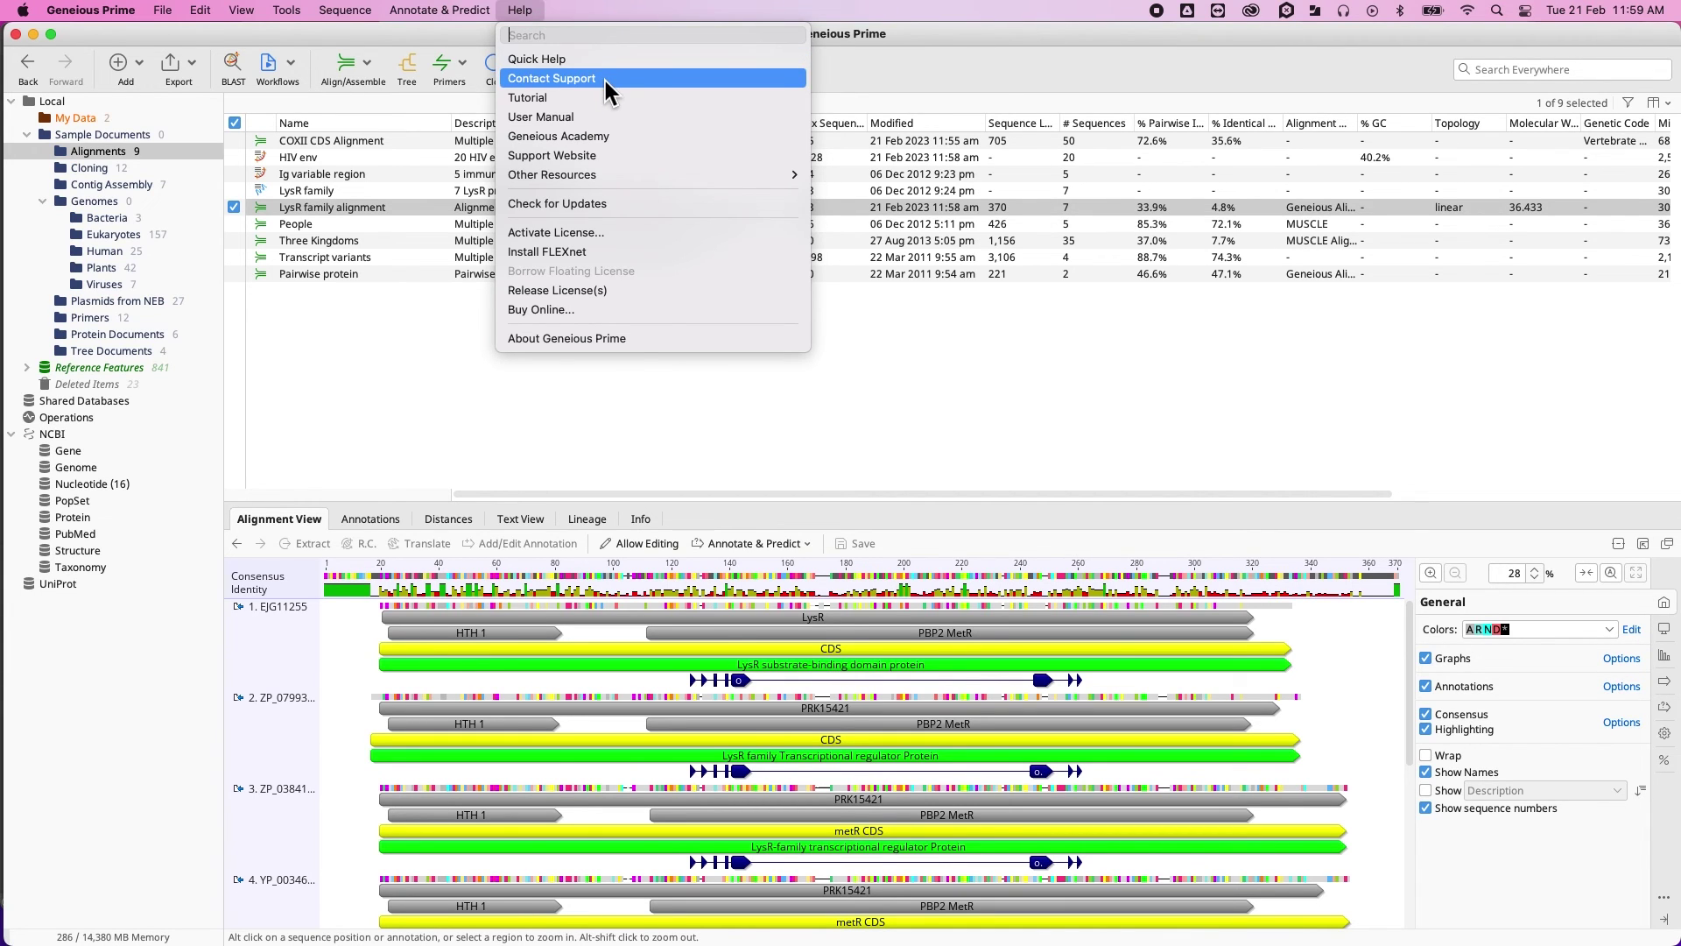
pyautogui.click(602, 137)
pyautogui.scroll(-5, 303, 496)
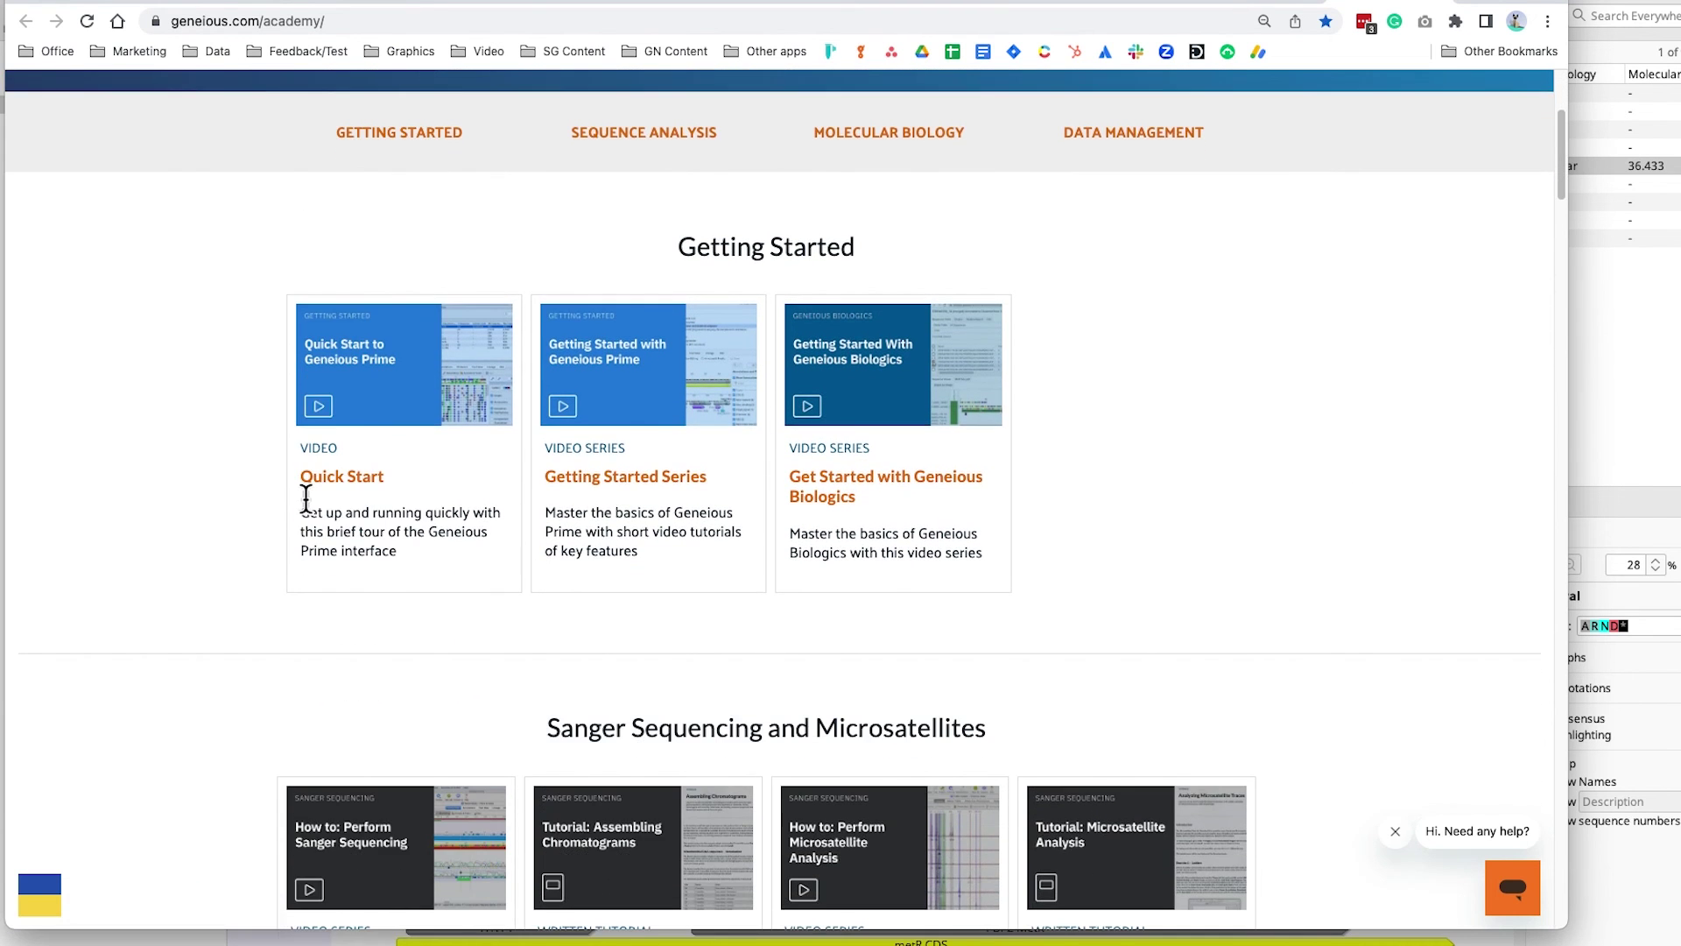
pyautogui.scroll(-2, 305, 500)
pyautogui.scroll(-2, 309, 510)
pyautogui.scroll(-3, 307, 510)
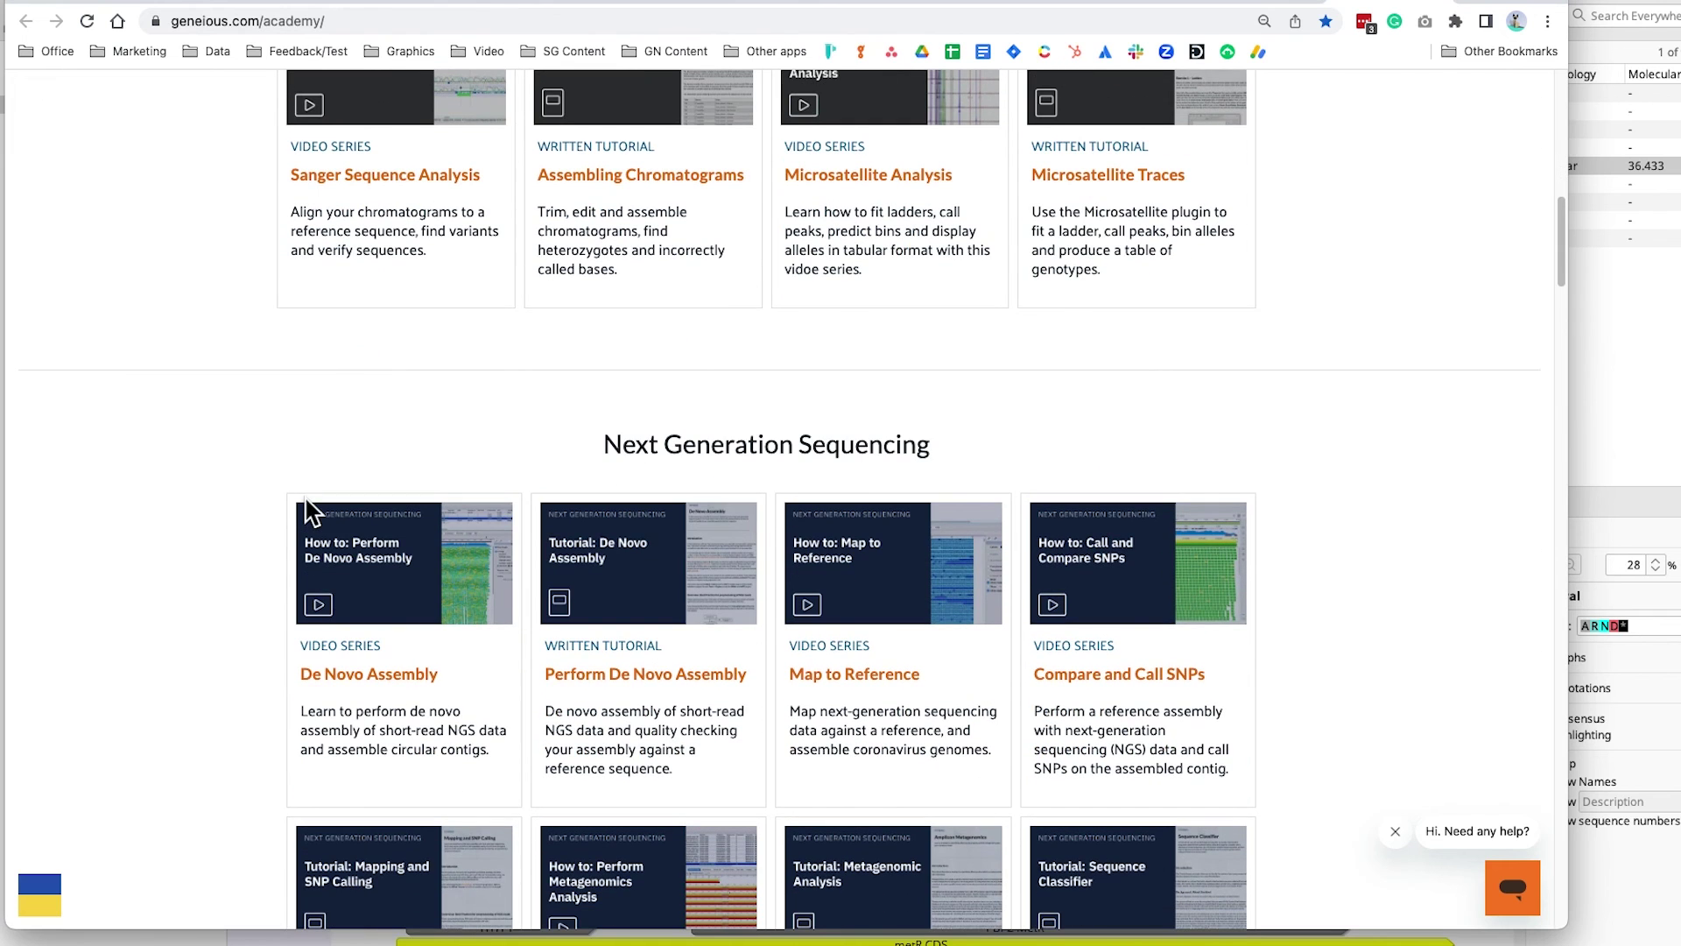